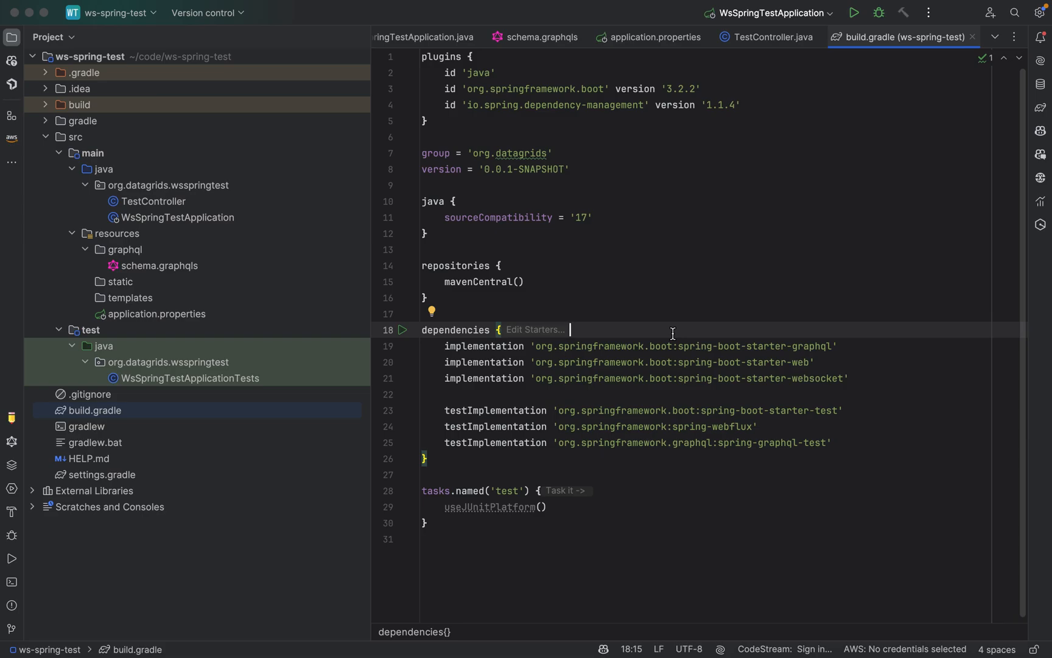
# Step: Locate and select the spring-boot-starter-graphql dependency line in build.gradle
pyautogui.press('super+1')
pyautogui.press('Up')
pyautogui.press('Up')
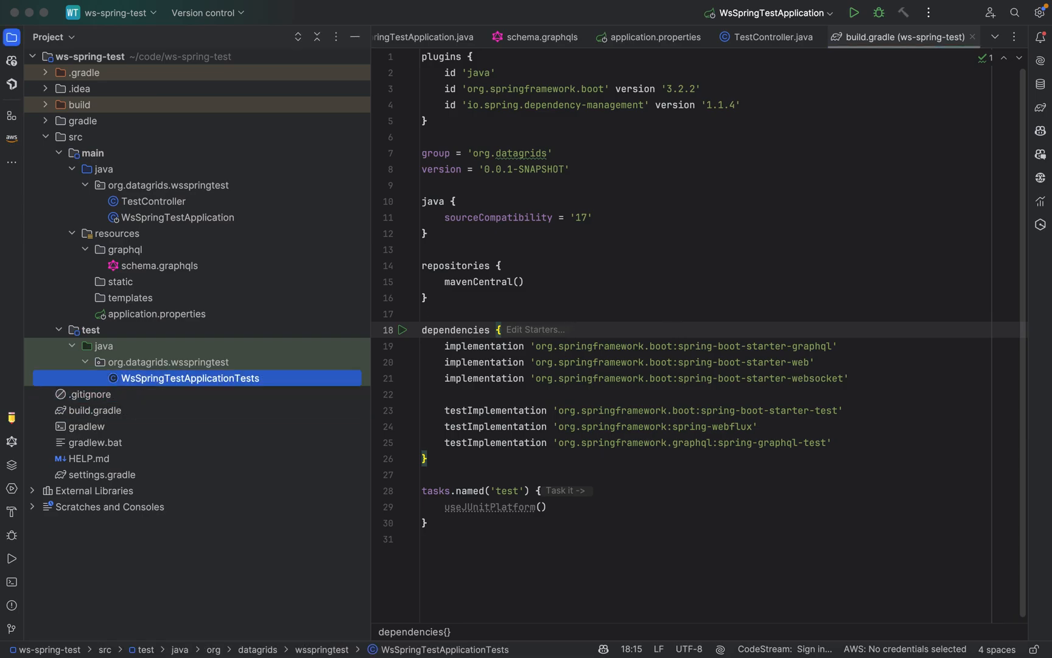
pyautogui.press('Up')
pyautogui.press('Up')
pyautogui.press('Escape')
pyautogui.press('Down')
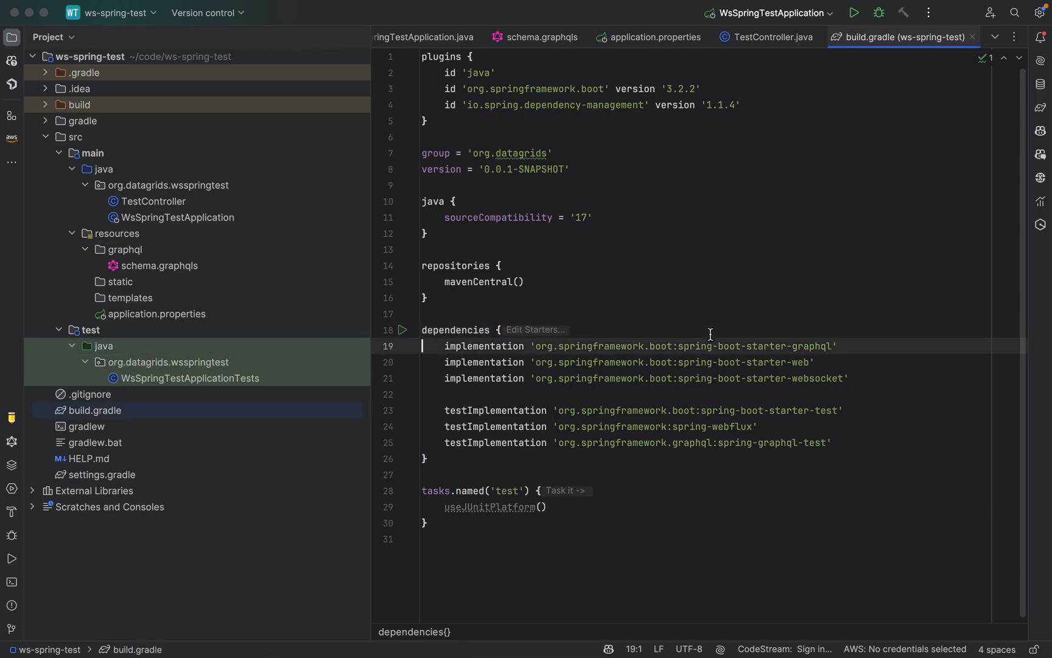
pyautogui.press('Right')
pyautogui.press('Right')
pyautogui.press('Right')
pyautogui.hotkey('alt', 'Right')
pyautogui.hotkey('alt', 'Right')
pyautogui.hotkey('alt', 'Right')
pyautogui.hotkey('alt', 'Right')
pyautogui.hotkey('alt', 'Right')
pyautogui.hotkey('alt', 'Right')
pyautogui.hotkey('alt', 'Right')
pyautogui.hotkey('alt', 'Up')
pyautogui.hotkey('alt', 'Up')
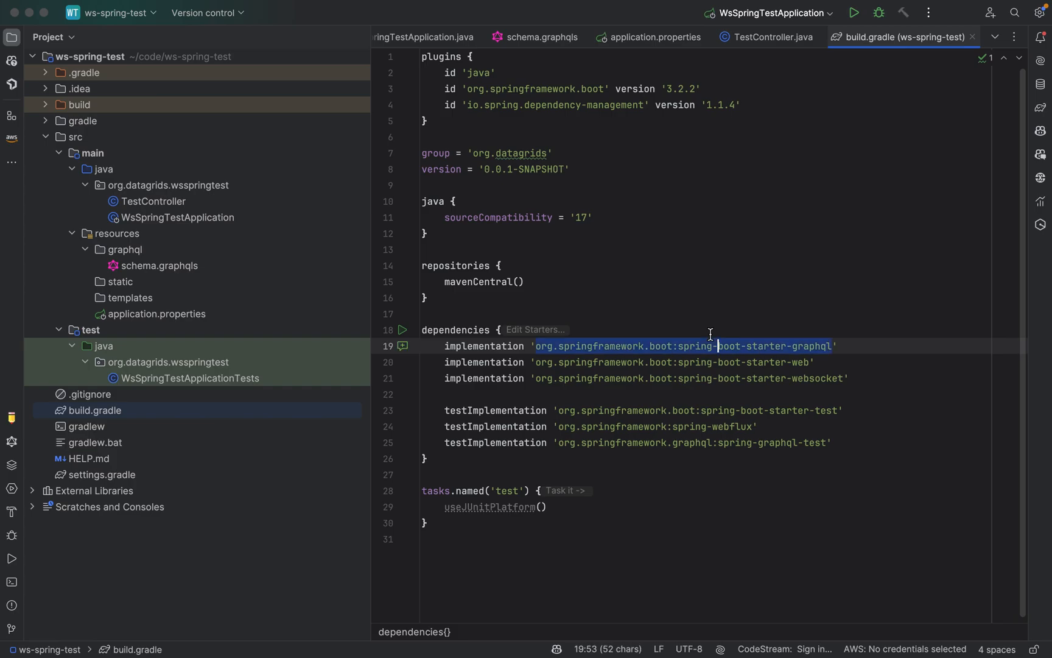
# Step: Walk through the web and websocket starter dependency lines in build.gradle
pyautogui.press('Down')
pyautogui.press('Left')
pyautogui.press('Left')
pyautogui.press('Left')
pyautogui.press('Left')
pyautogui.press('Left')
pyautogui.hotkey('alt', 'Up')
pyautogui.hotkey('alt', 'Up')
pyautogui.press('Down')
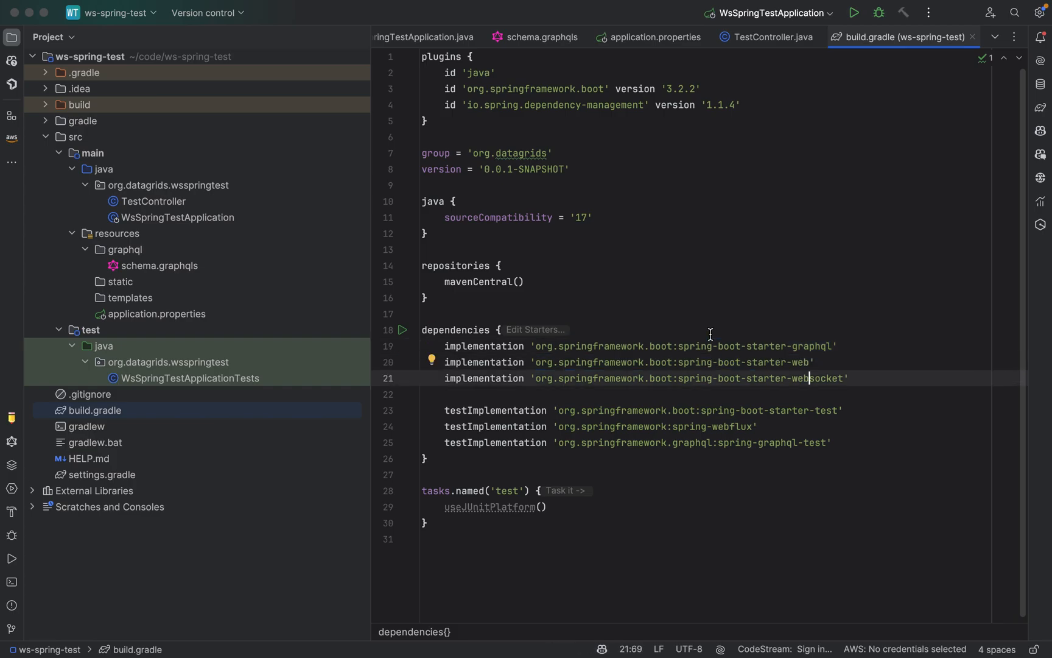
pyautogui.hotkey('alt', 'Up')
pyautogui.hotkey('alt', 'Up')
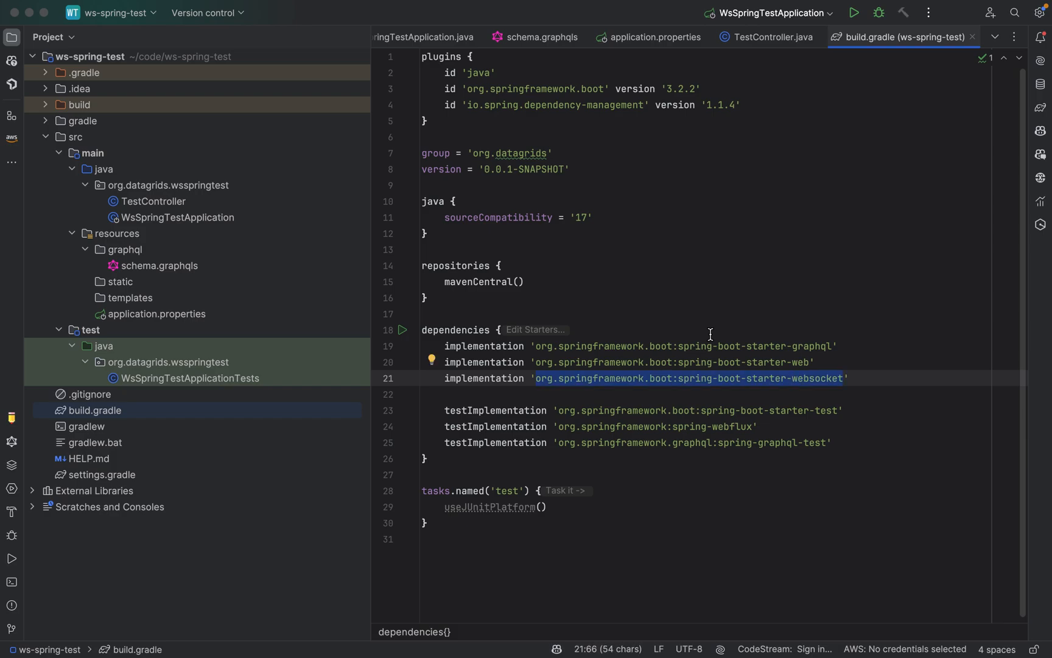
pyautogui.press('Left')
pyautogui.press('Up')
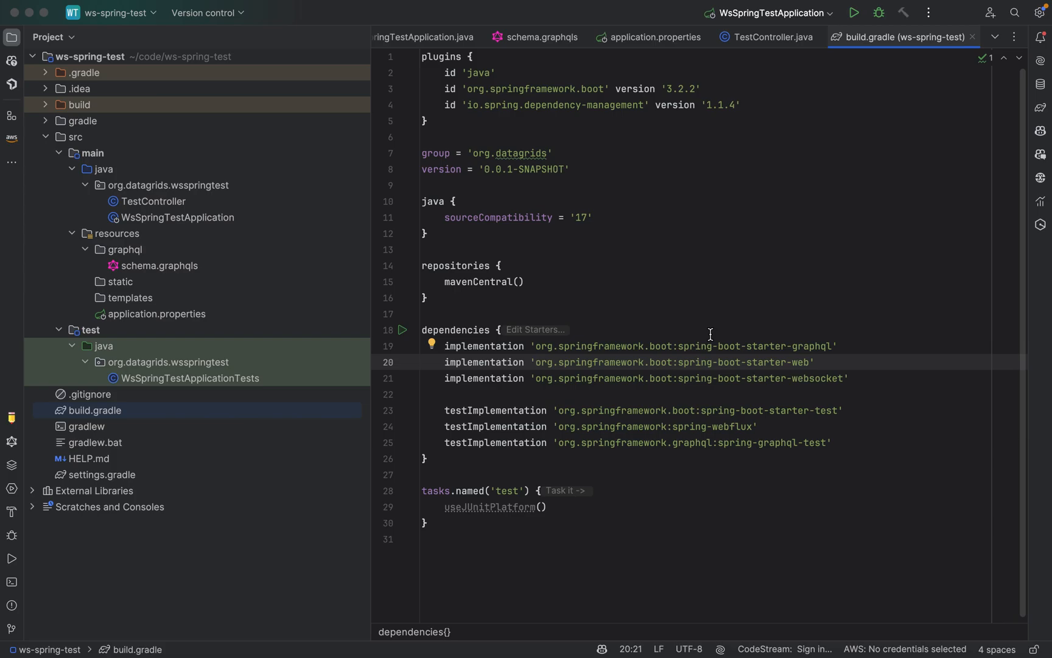
# Step: Open the schema.graphqls file from the Project tree
pyautogui.press('super+1')
pyautogui.press('Up')
pyautogui.press('Up')
pyautogui.press('Up')
pyautogui.press('Up')
pyautogui.press('Up')
pyautogui.press('Up')
pyautogui.press('Up')
pyautogui.press('Up')
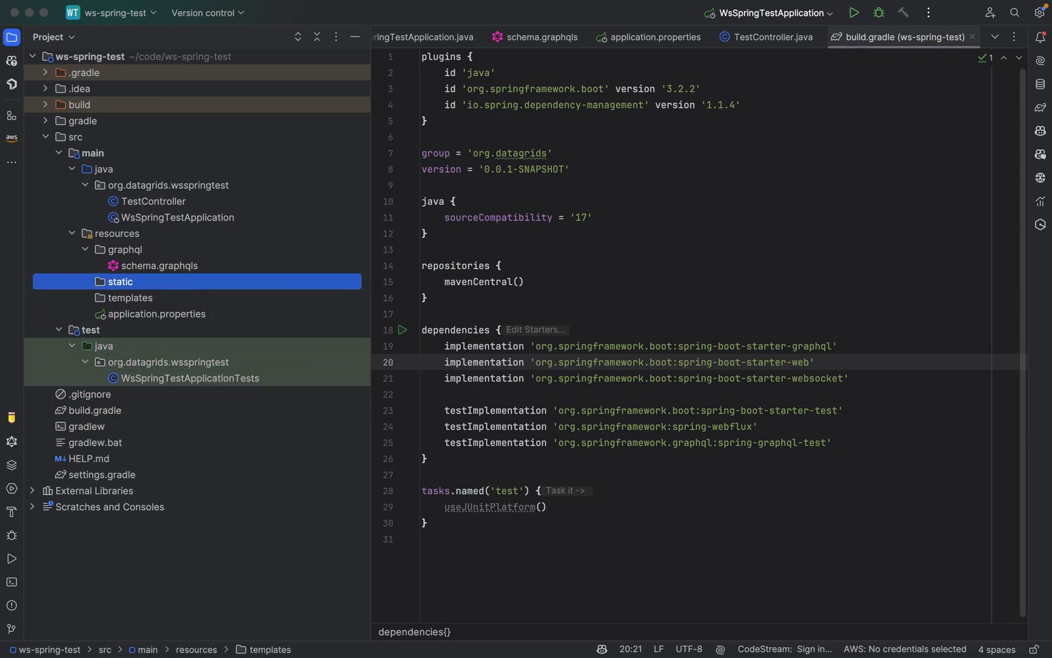
pyautogui.press('Up')
pyautogui.press('Return')
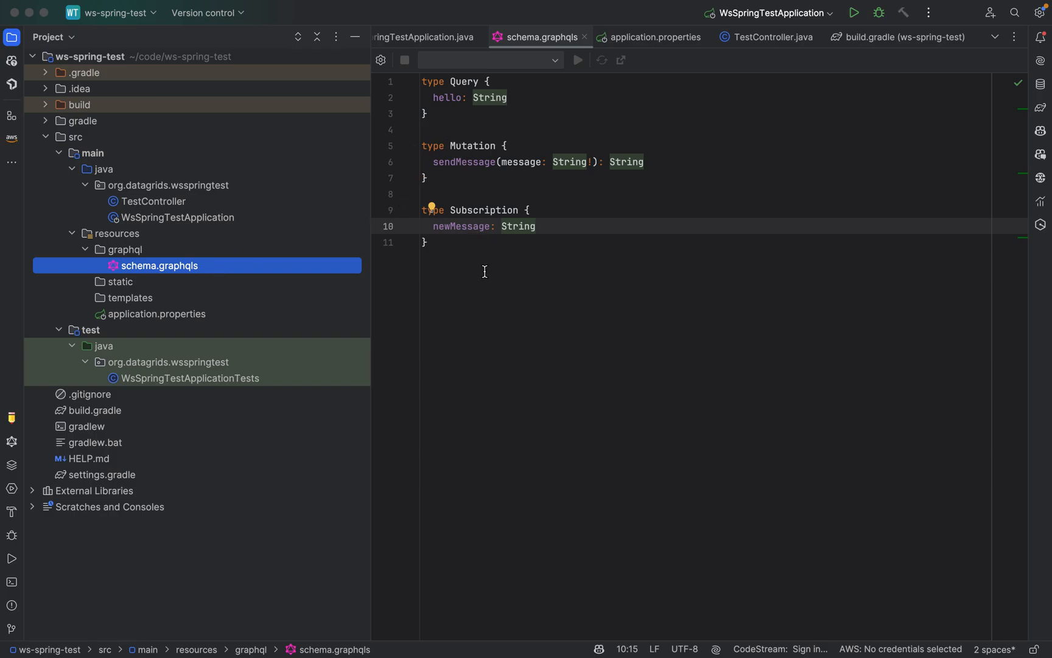
pyautogui.moveTo(485, 269); pyautogui.dragTo(423, 80)
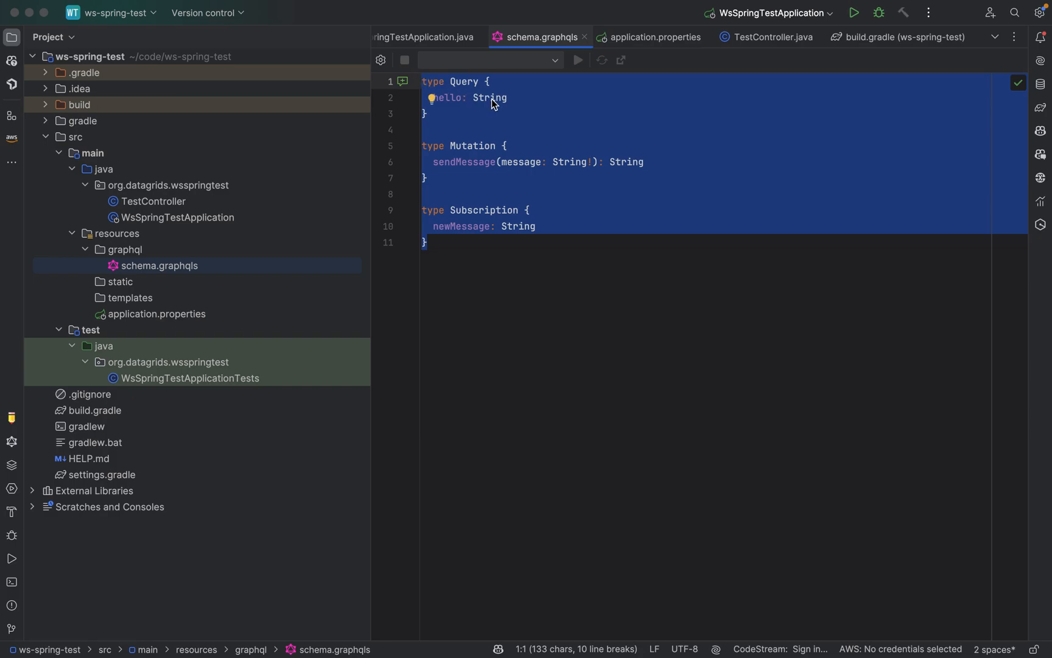
pyautogui.click(485, 232)
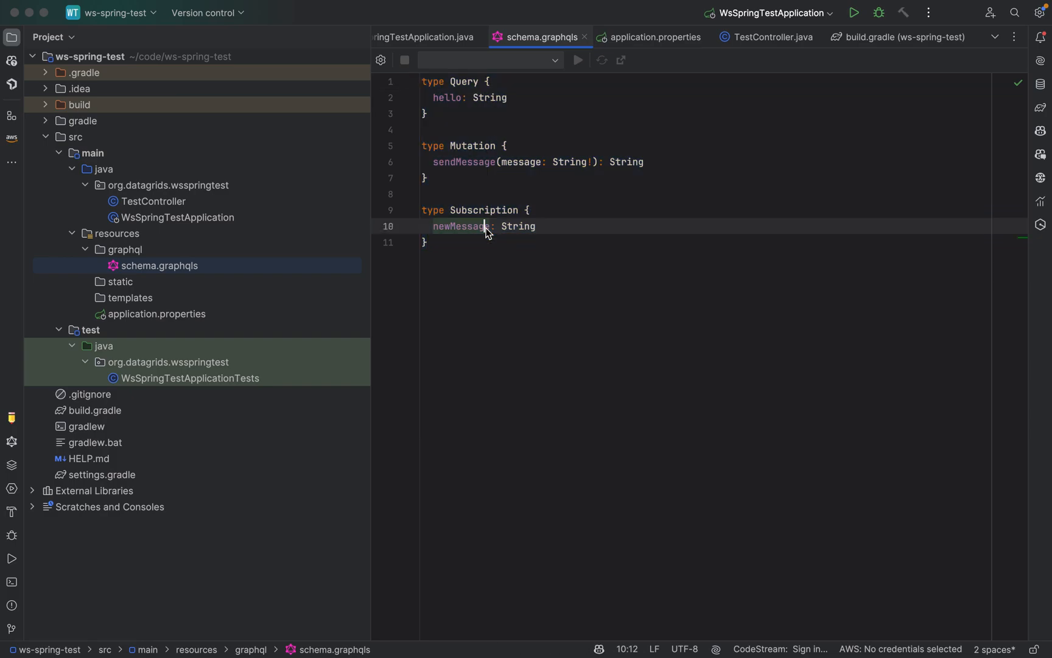
pyautogui.click(154, 201)
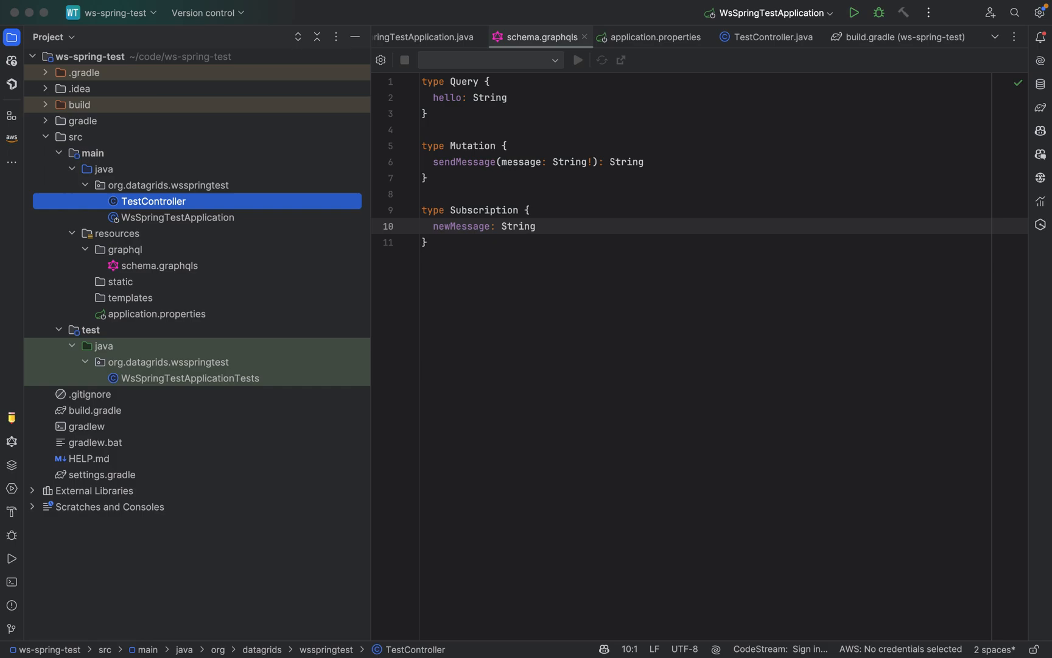
pyautogui.press('Return')
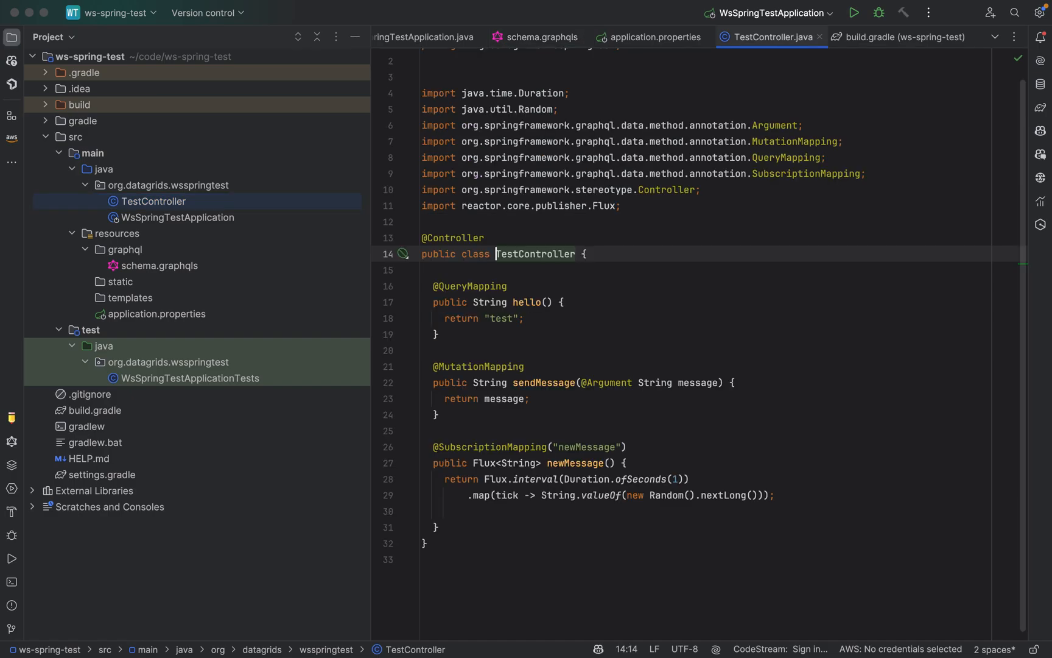
pyautogui.click(626, 280)
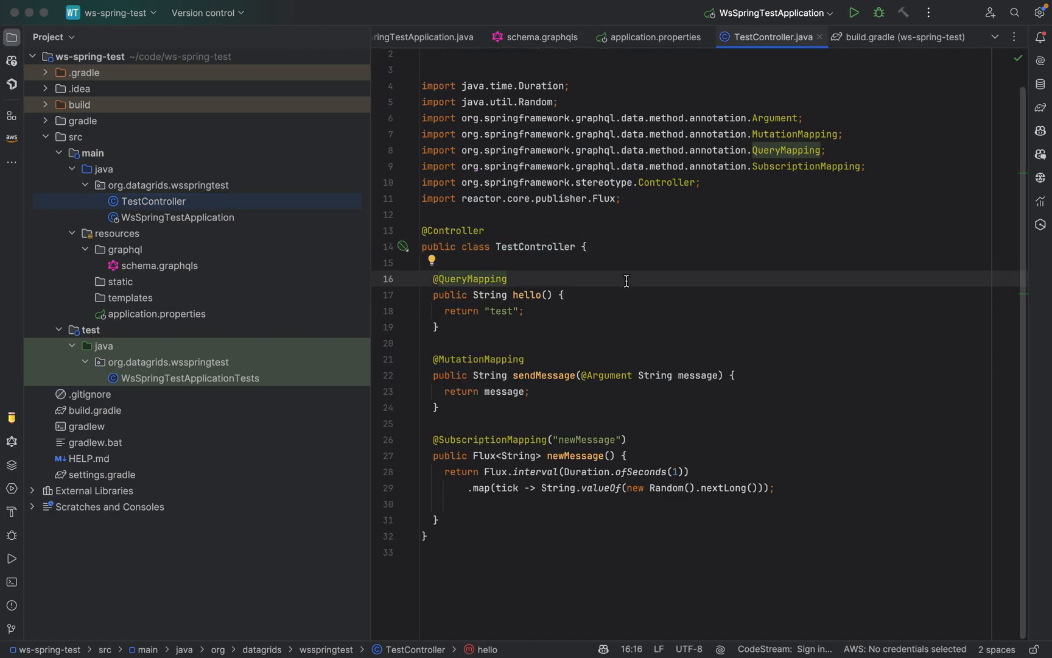
pyautogui.doubleClick(556, 246)
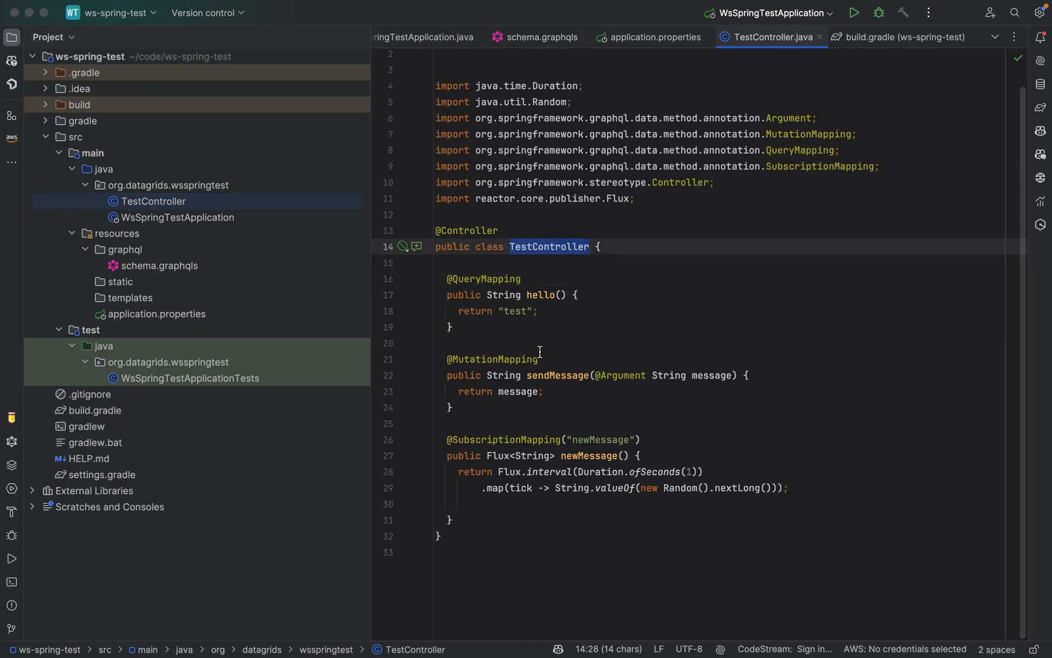
pyautogui.doubleClick(460, 231)
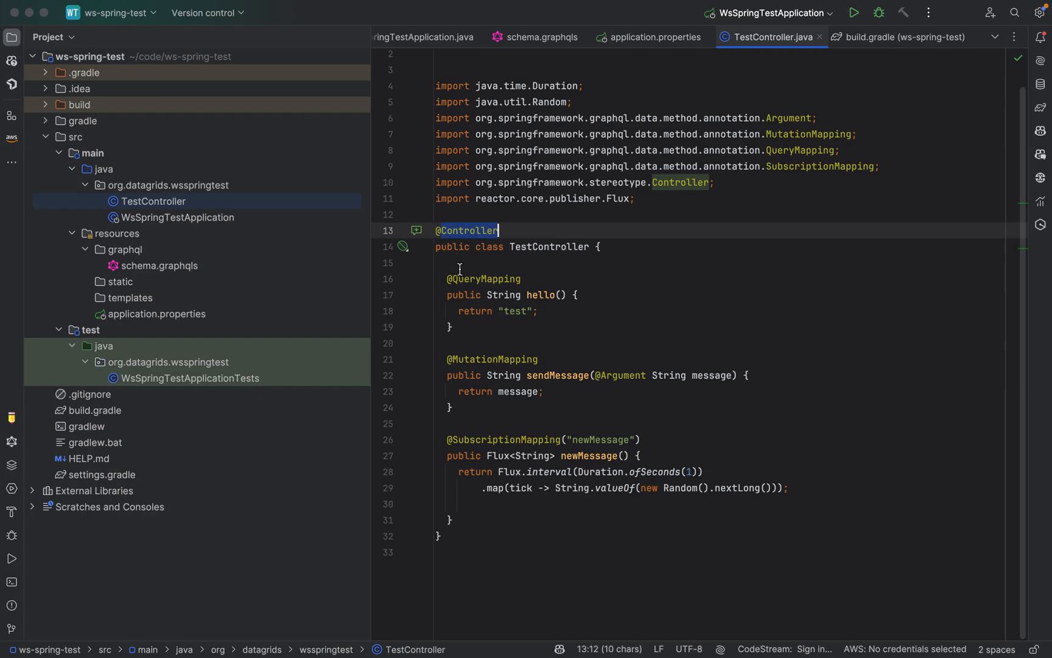
pyautogui.moveTo(447, 279); pyautogui.dragTo(518, 279)
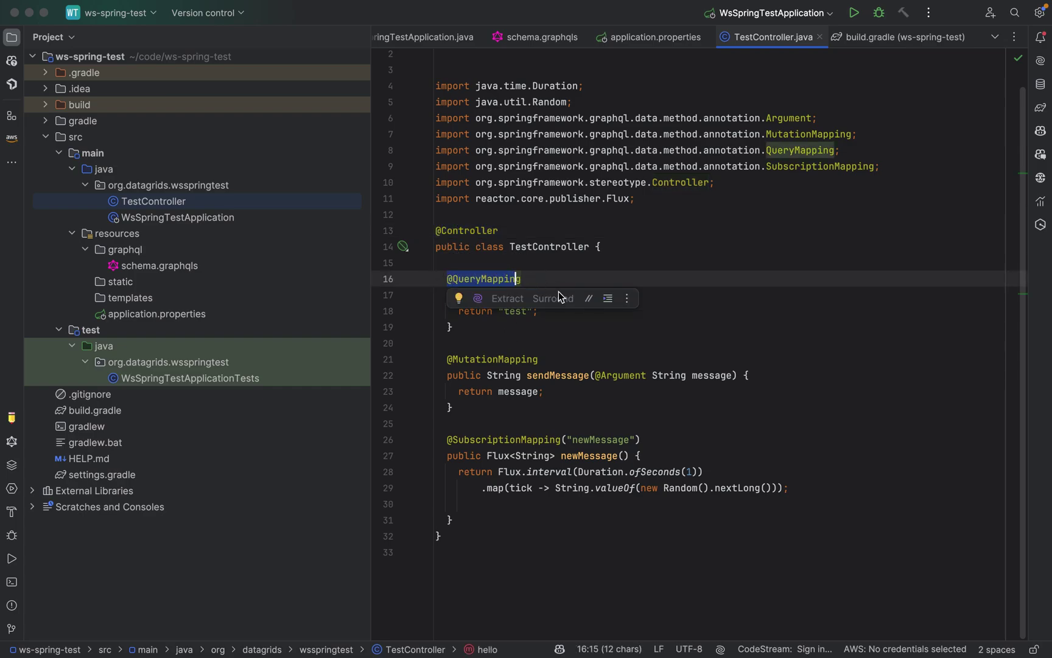
pyautogui.click(553, 263)
pyautogui.click(551, 295)
pyautogui.doubleClick(551, 295)
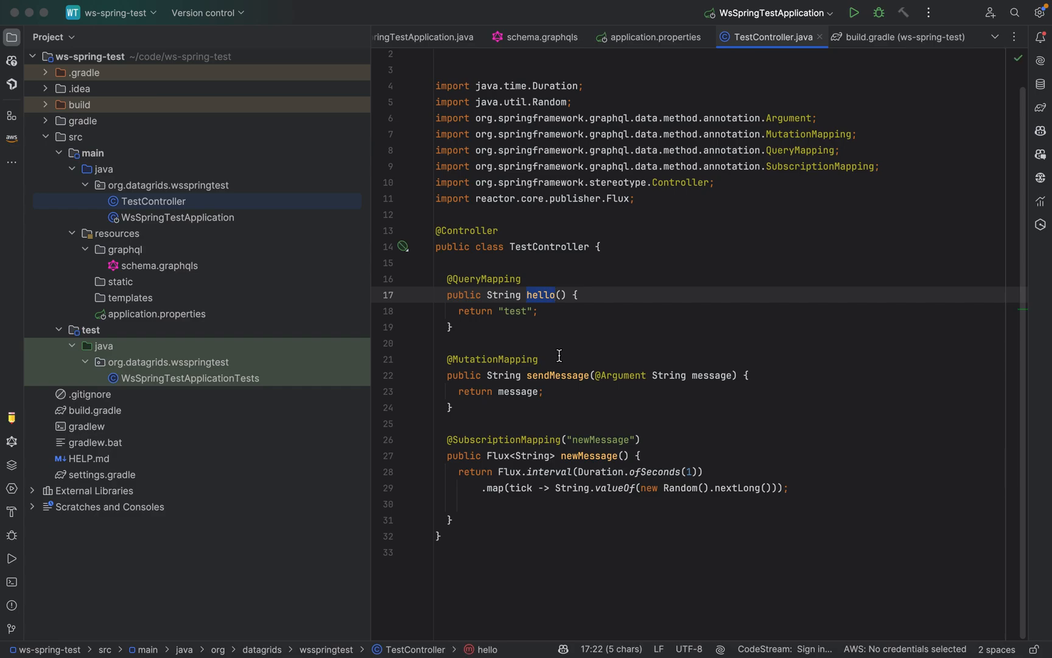
pyautogui.click(191, 269)
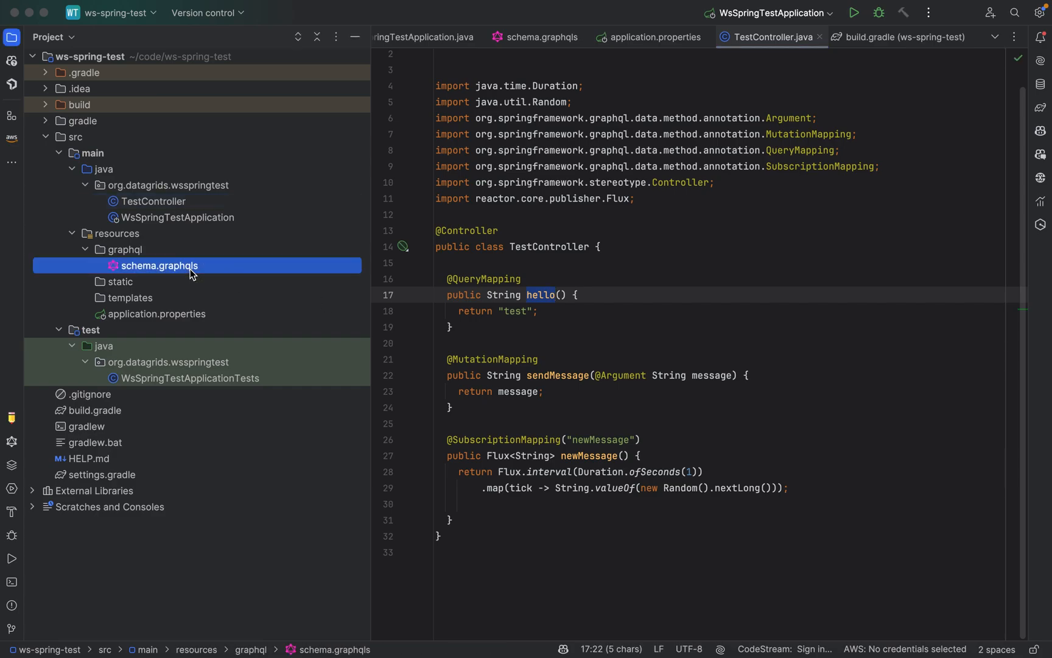
pyautogui.hotkey('shift', 'Return')
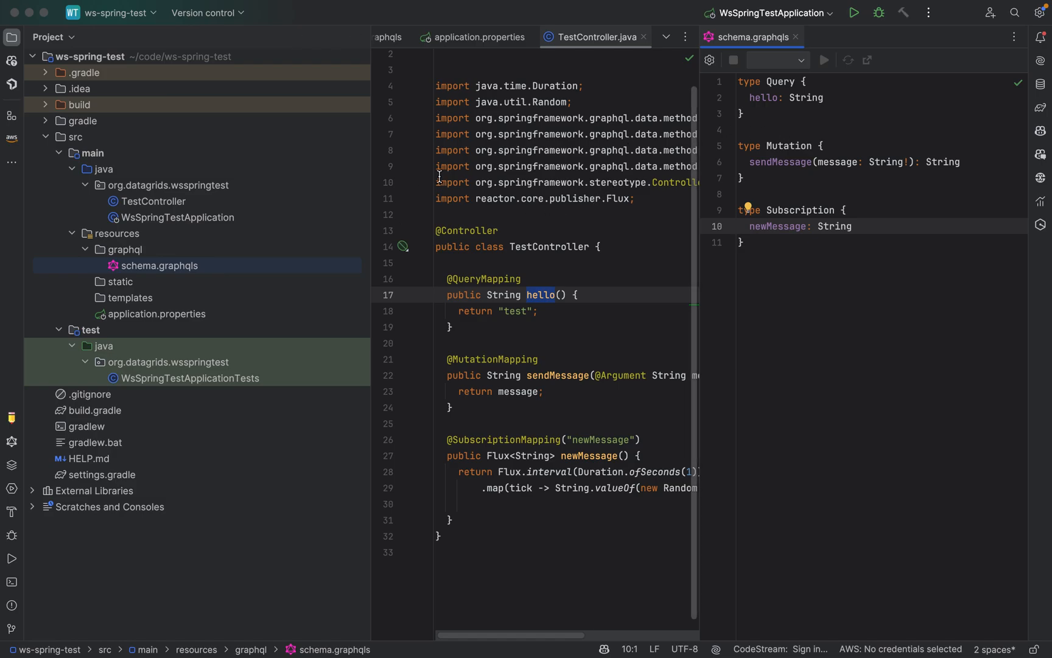
pyautogui.moveTo(371, 154); pyautogui.dragTo(314, 161)
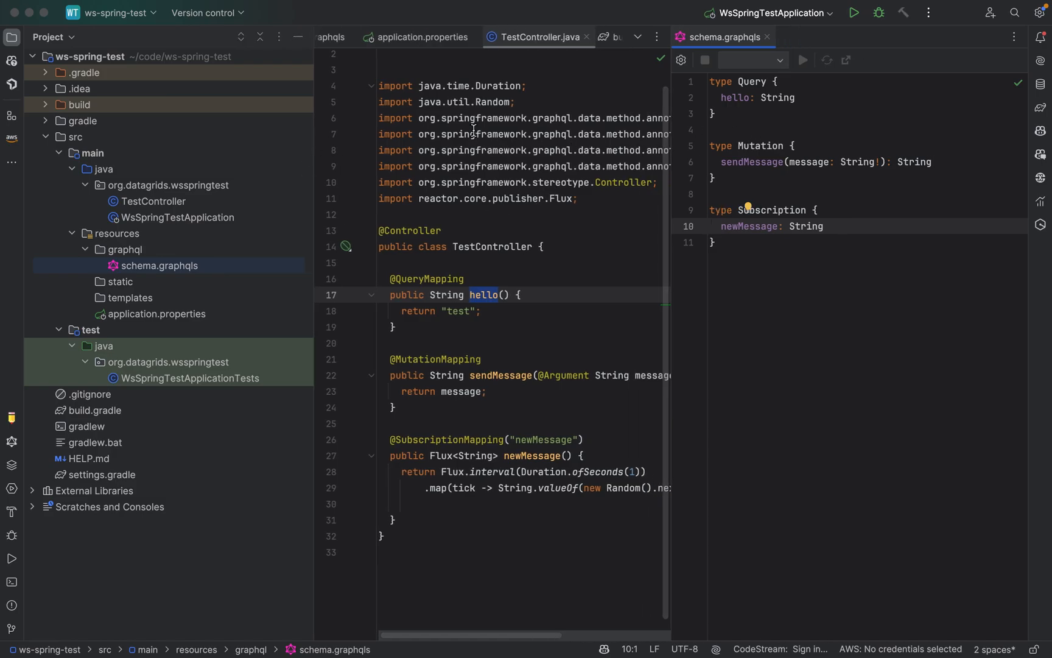
pyautogui.keyDown('super'); pyautogui.click(484, 294); pyautogui.keyUp('super')
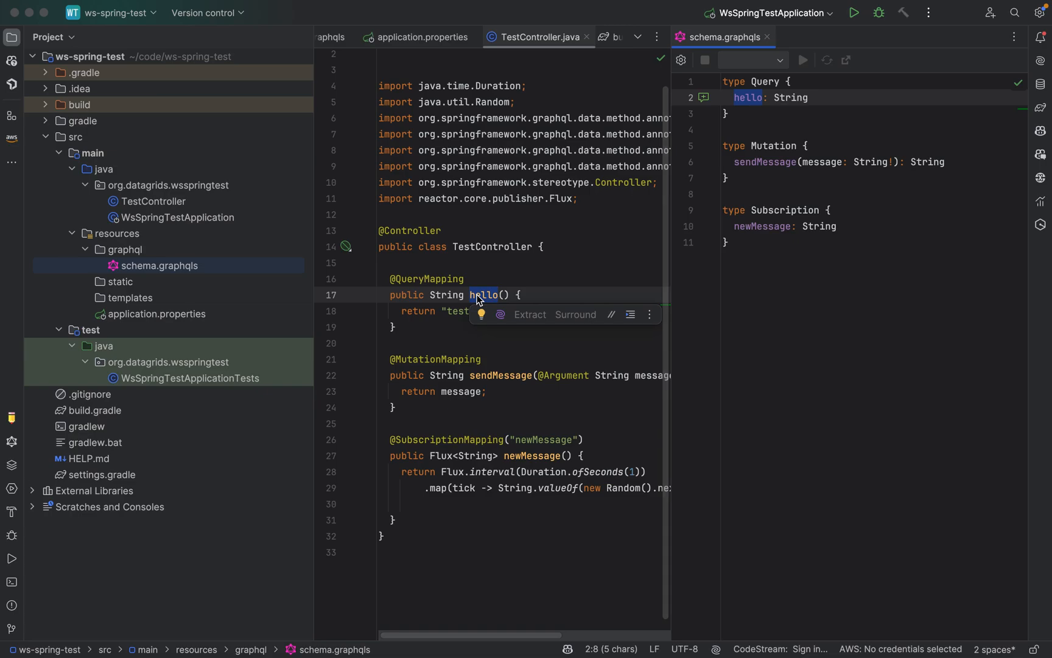
pyautogui.moveTo(420, 328); pyautogui.dragTo(390, 279)
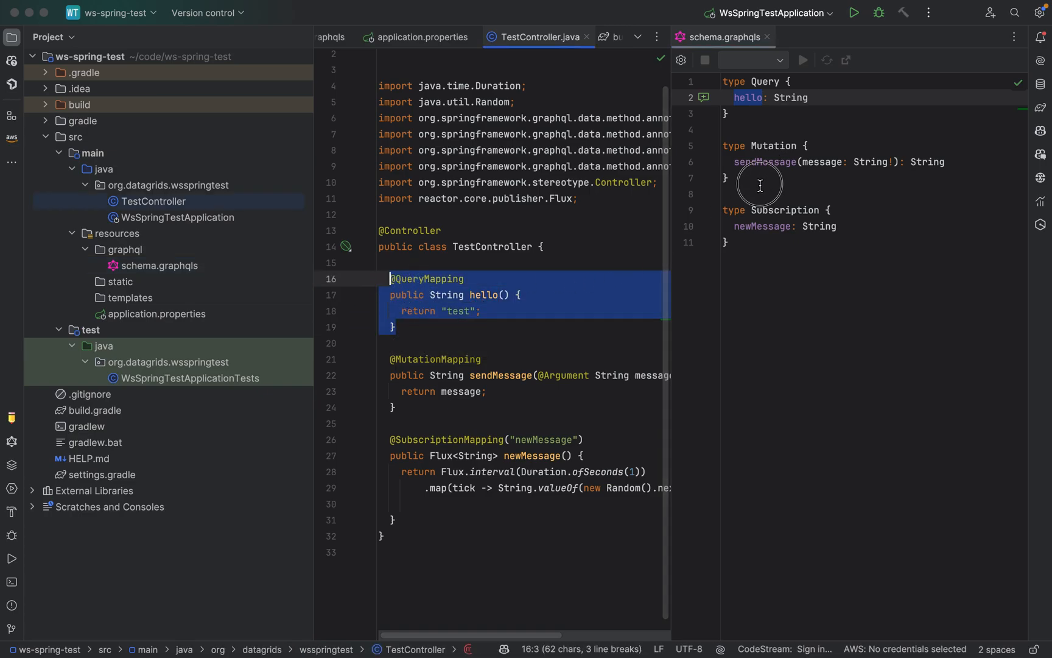
pyautogui.moveTo(751, 178); pyautogui.dragTo(714, 144)
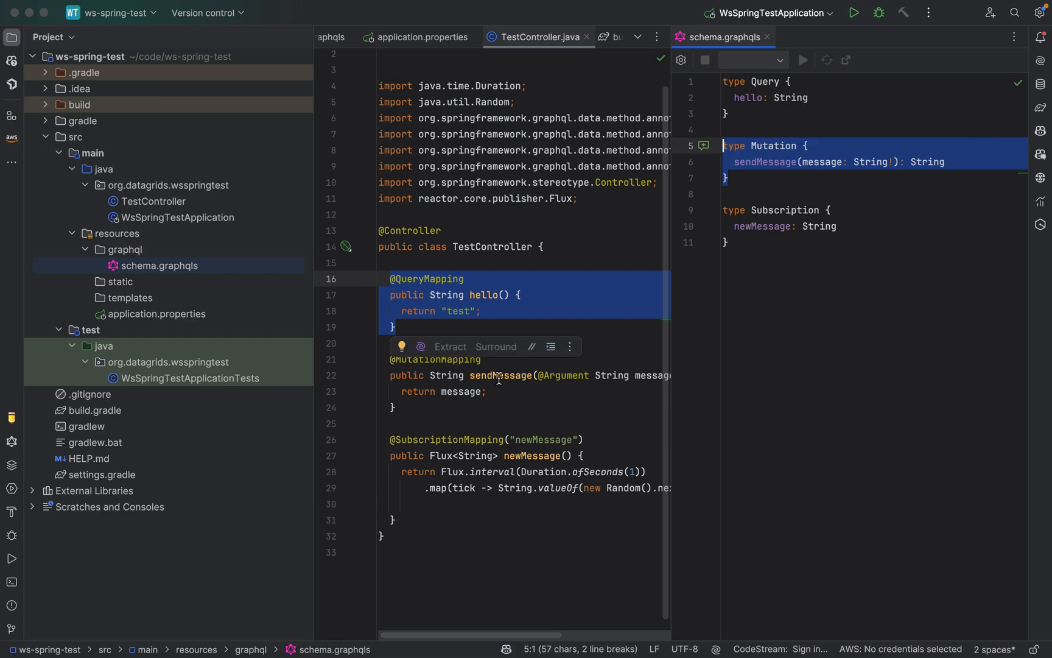
pyautogui.doubleClick(518, 375)
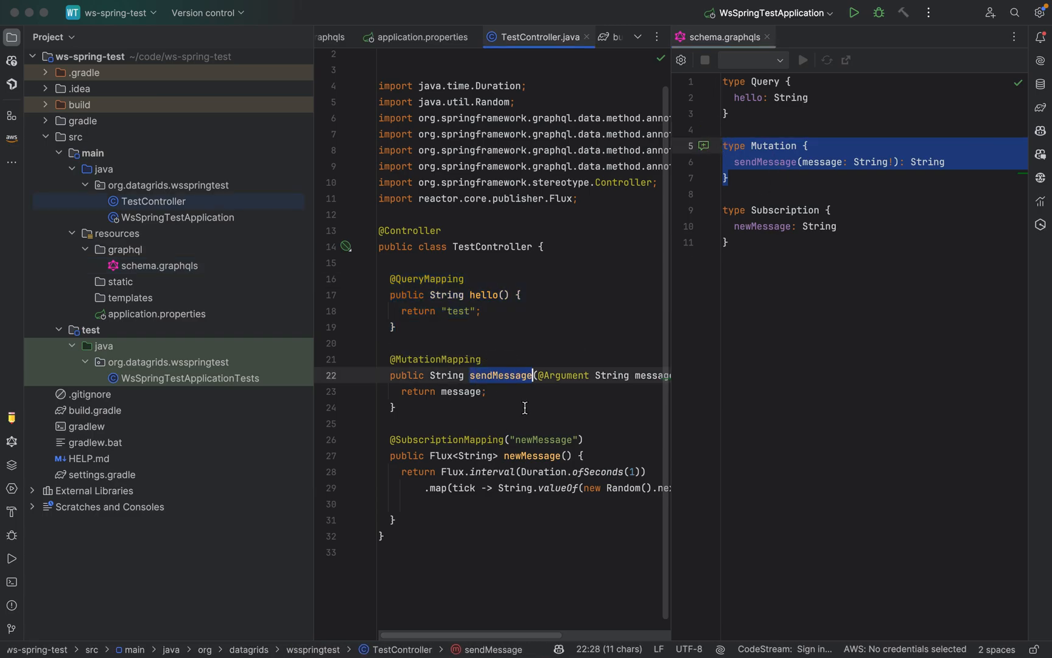
pyautogui.hscroll(3, 524, 408)
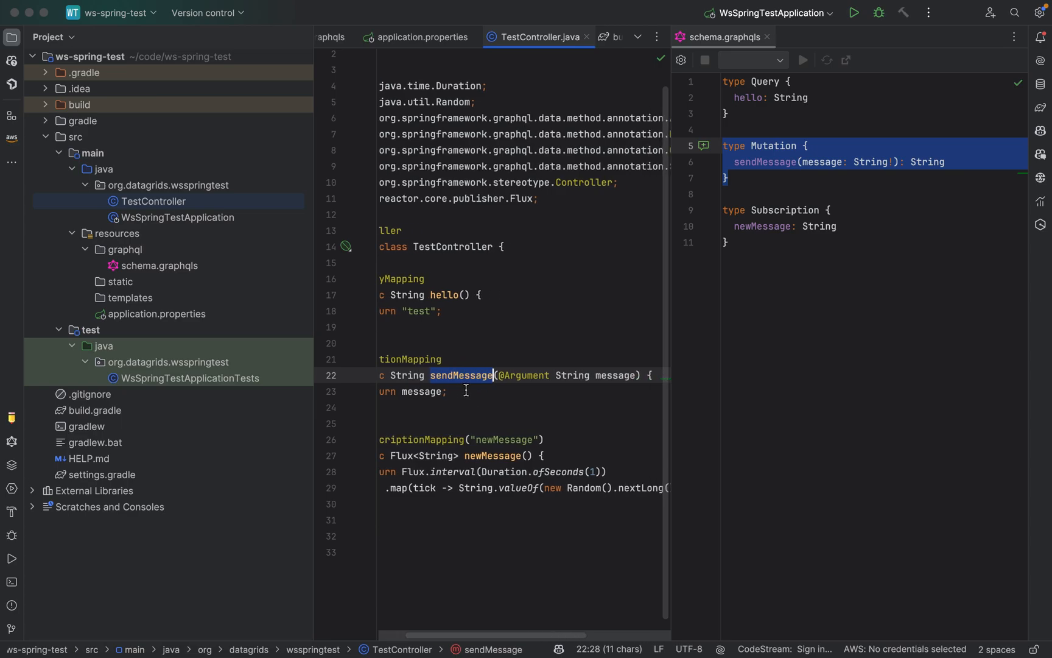
pyautogui.hscroll(-3, 462, 391)
pyautogui.moveTo(484, 359); pyautogui.dragTo(390, 359)
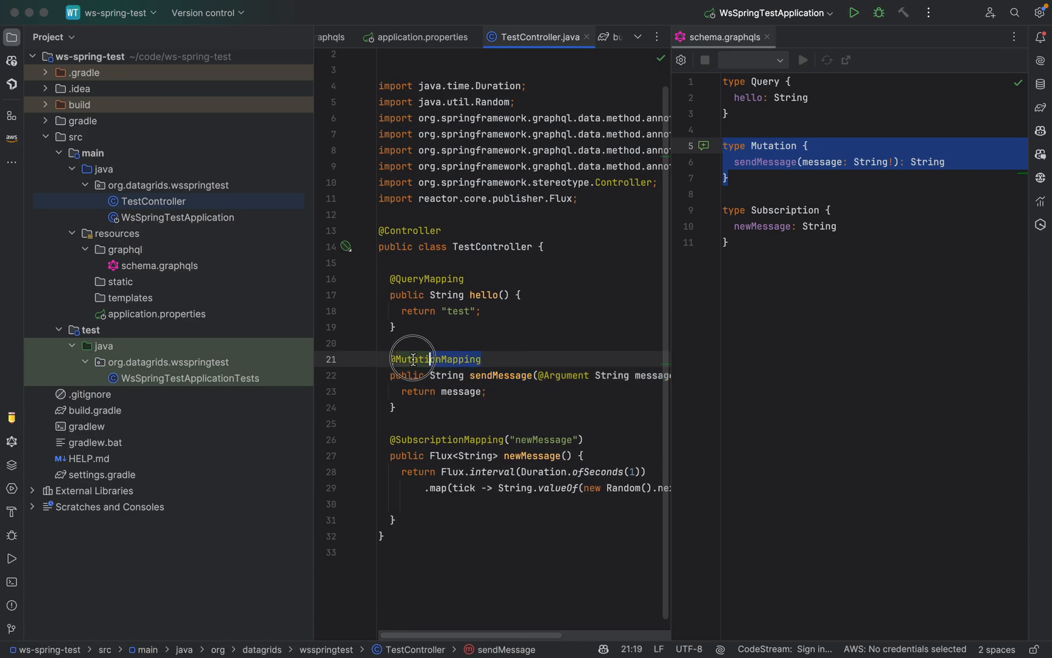
pyautogui.hscroll(2, 540, 422)
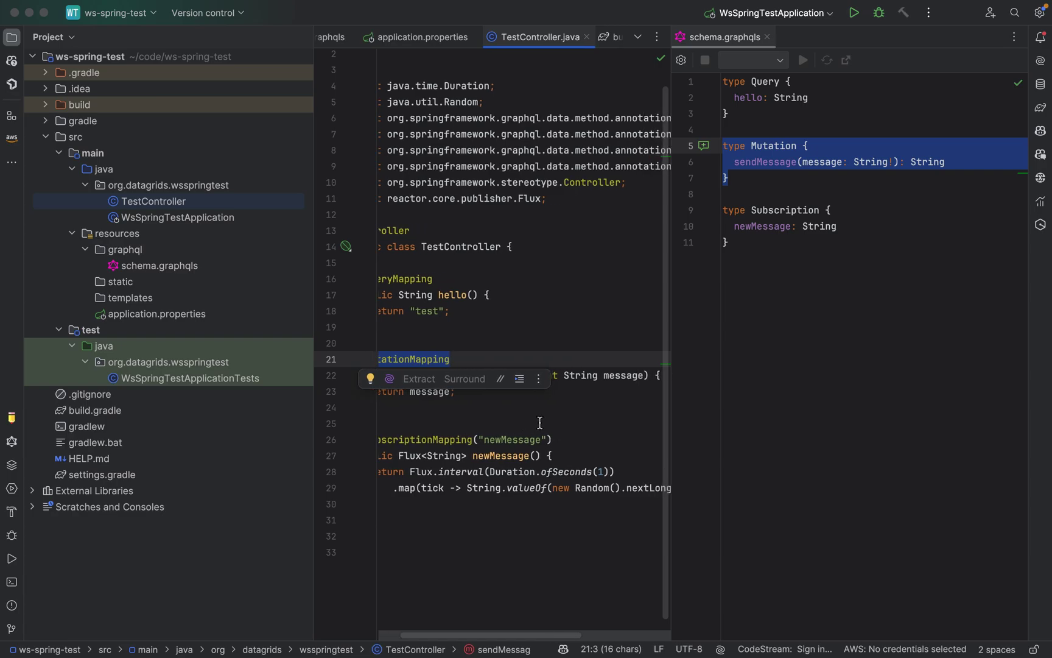
pyautogui.click(544, 422)
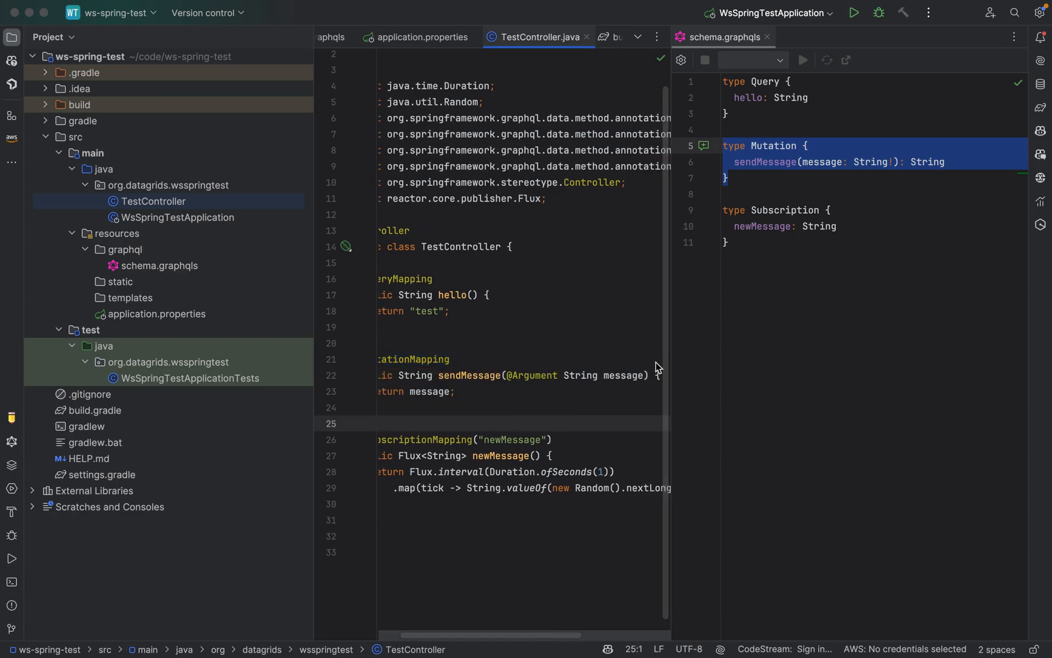
pyautogui.hscroll(-2, 442, 415)
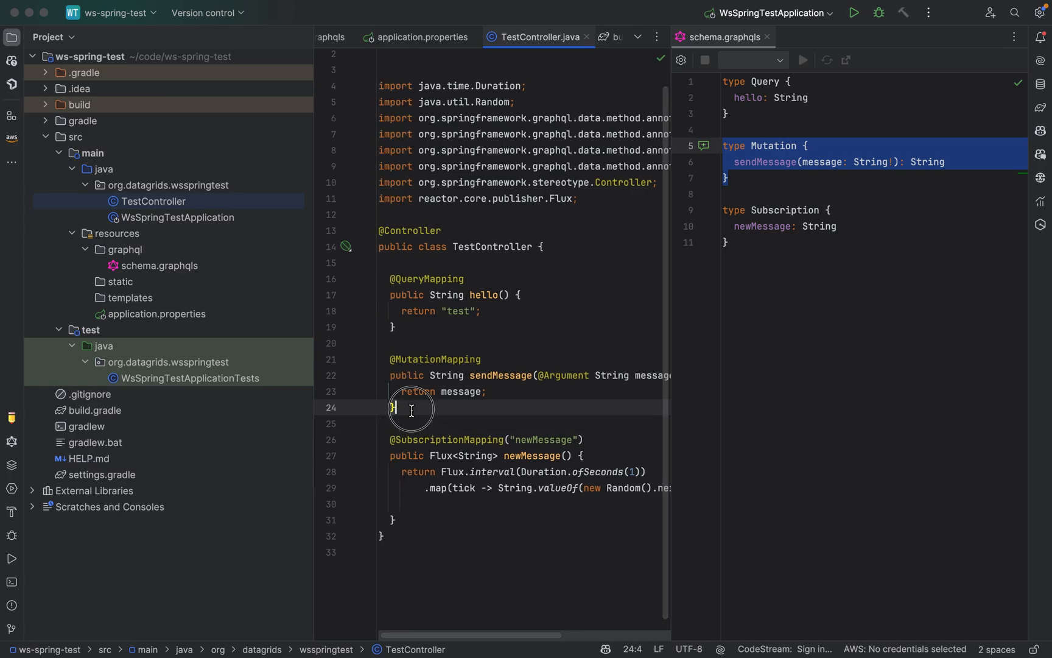
pyautogui.moveTo(444, 410); pyautogui.dragTo(384, 359)
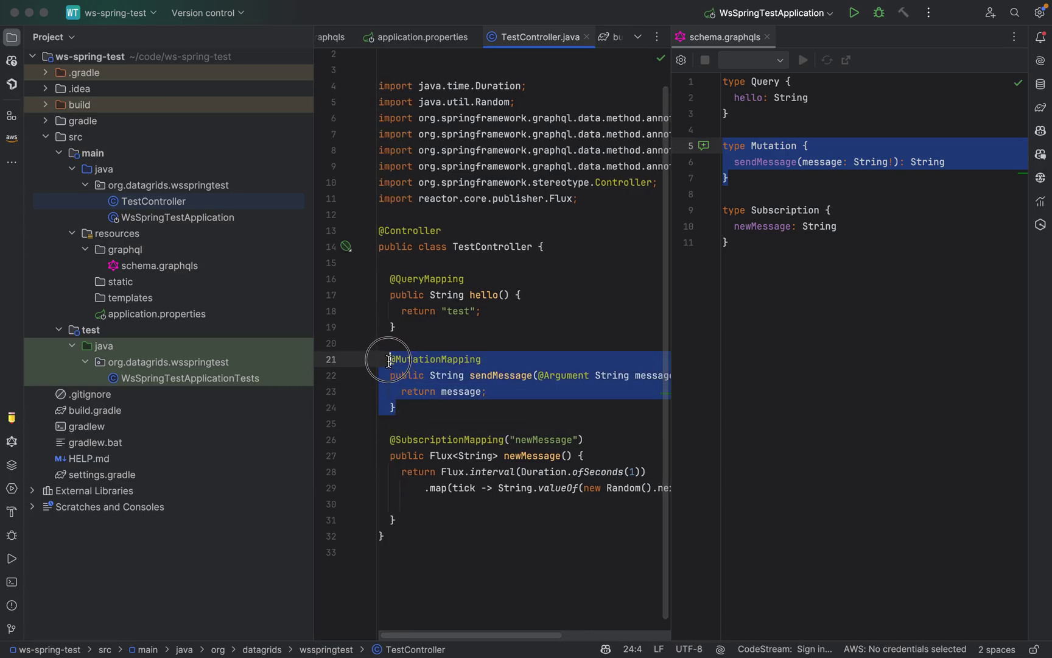
pyautogui.click(505, 343)
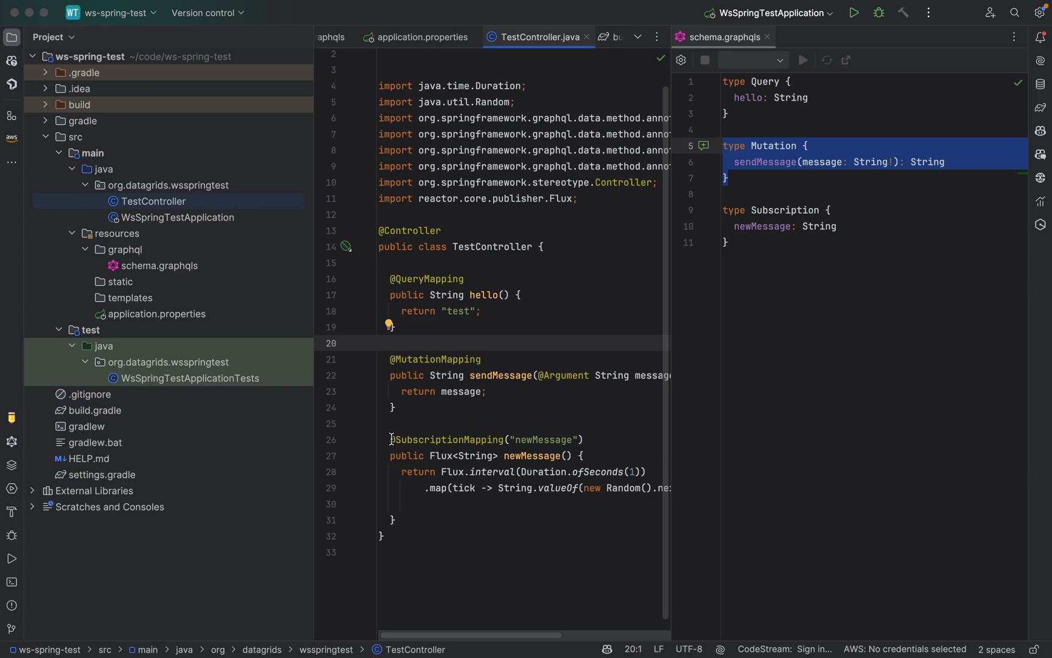
# Step: Highlight the newMessage subscription method and widen the TestController editor pane
pyautogui.moveTo(392, 440); pyautogui.dragTo(397, 520)
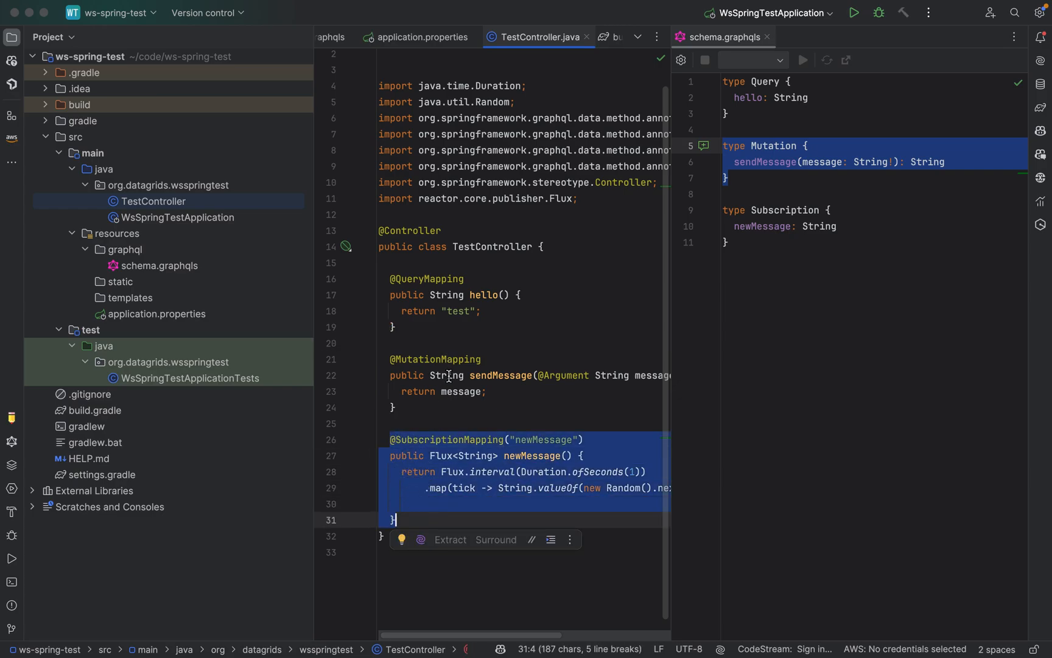
pyautogui.scroll(-1, 475, 393)
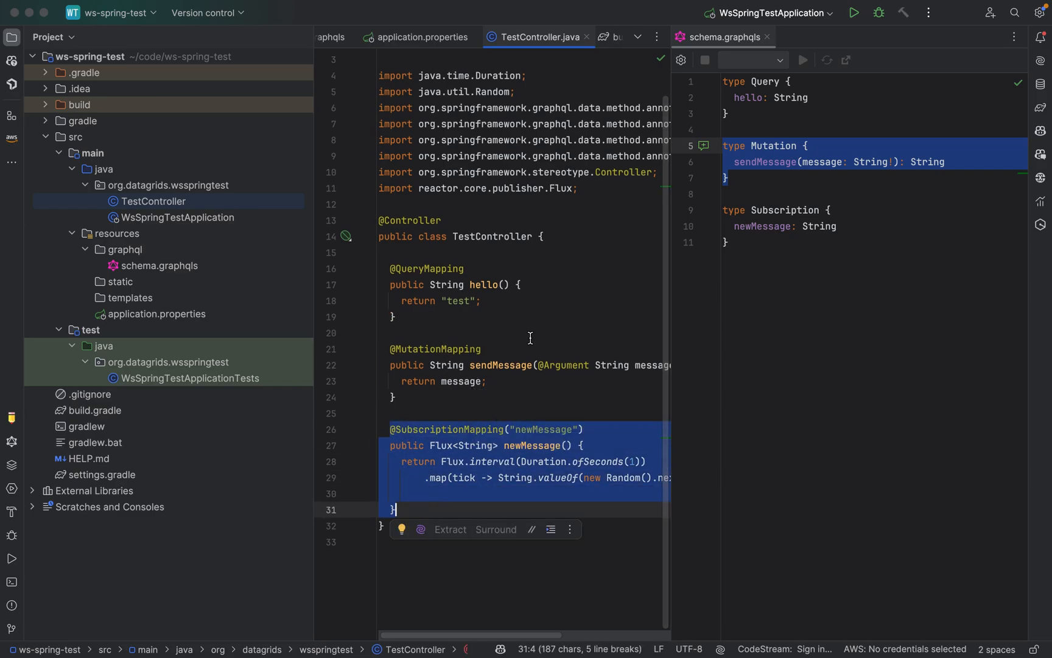
pyautogui.click(475, 462)
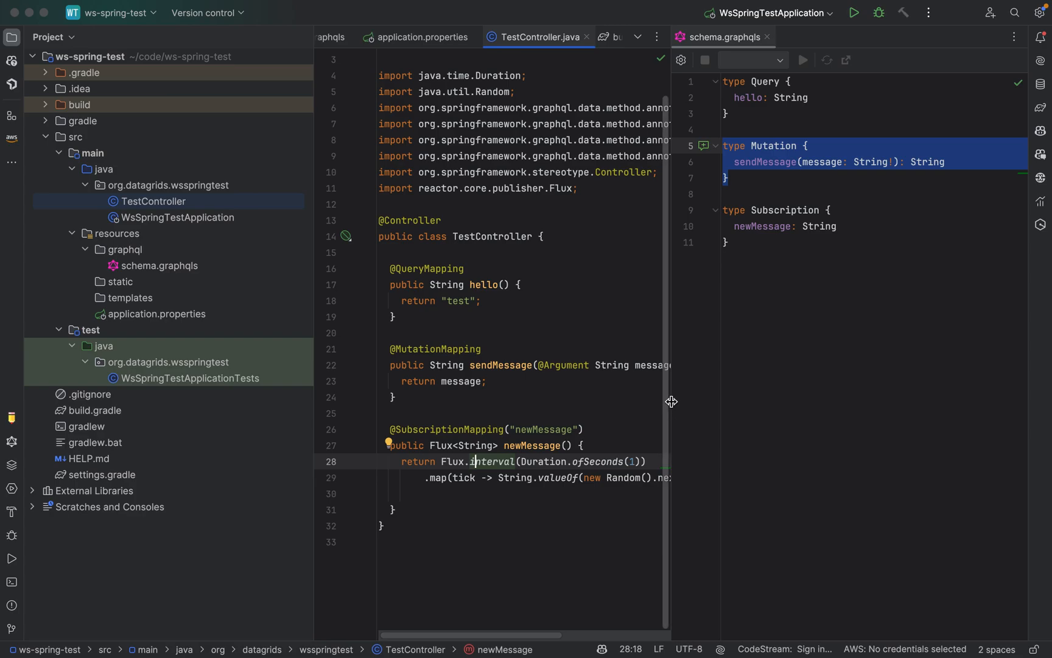
pyautogui.moveTo(670, 403); pyautogui.dragTo(762, 406)
pyautogui.click(617, 445)
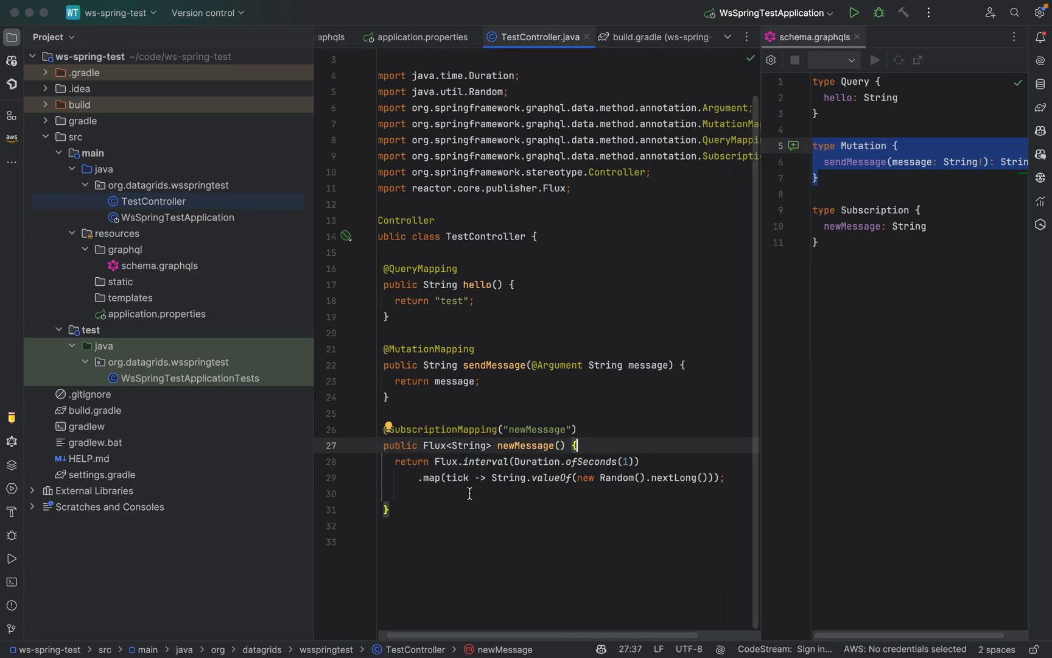
pyautogui.moveTo(433, 462)
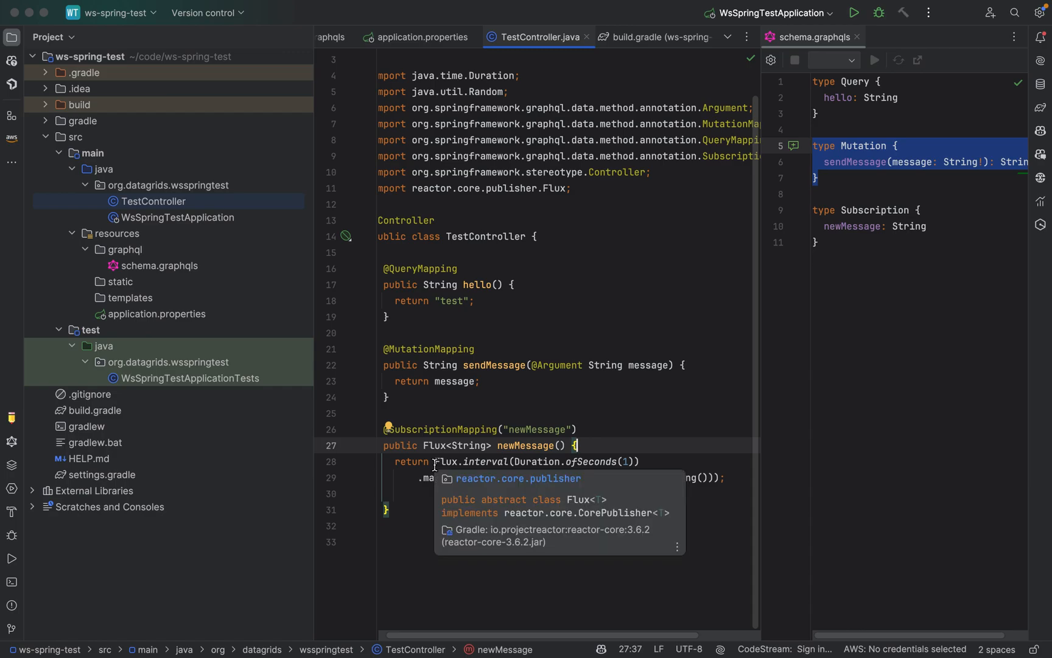
# Step: Highlight the newMessage name and its Flux.interval stream expression on lines 28-29
pyautogui.moveTo(434, 465); pyautogui.dragTo(725, 481)
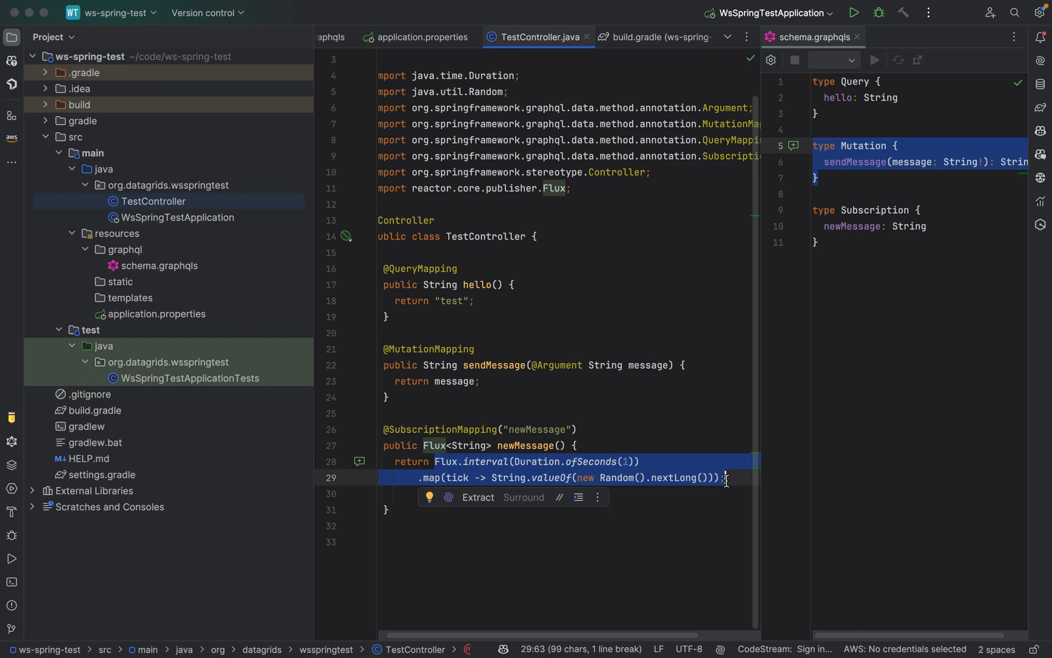
pyautogui.click(595, 463)
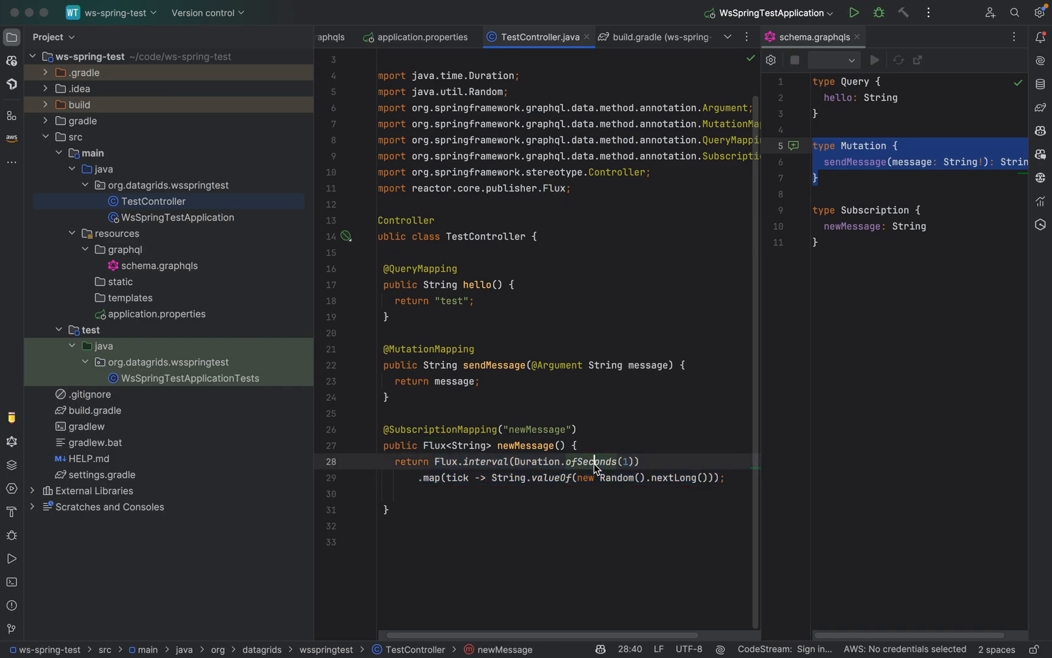
pyautogui.doubleClick(514, 447)
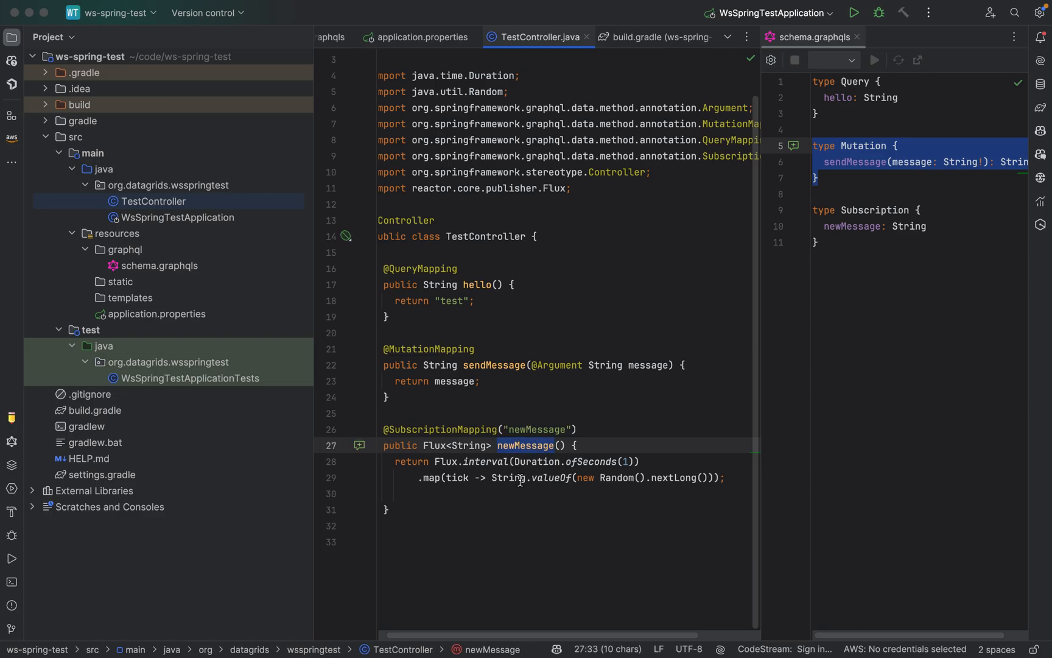
pyautogui.click(436, 462)
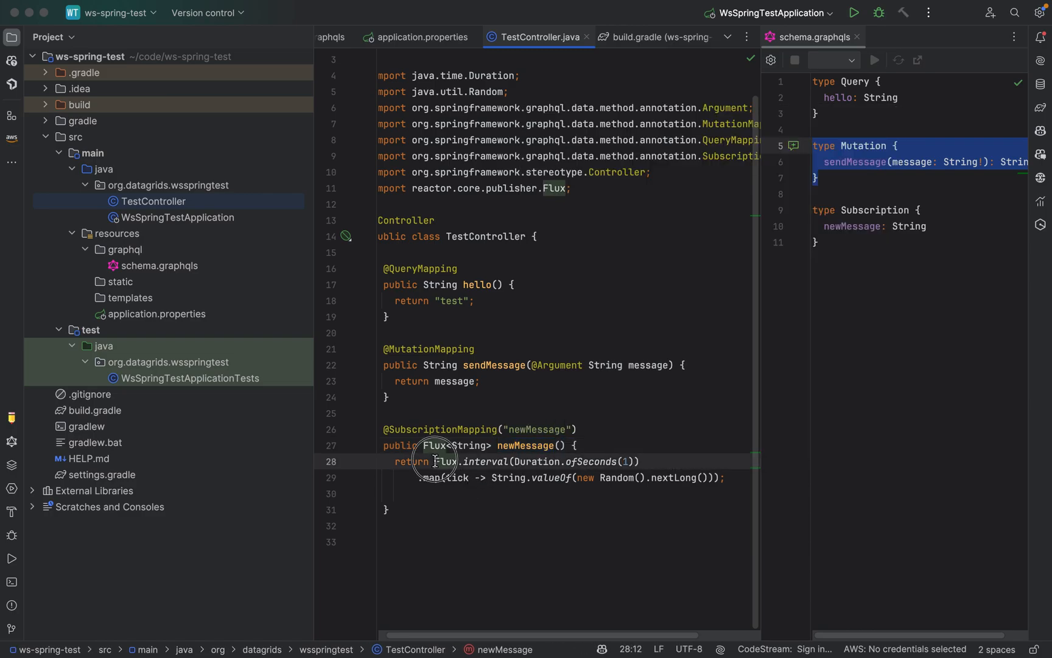
pyautogui.moveTo(435, 462); pyautogui.dragTo(728, 478)
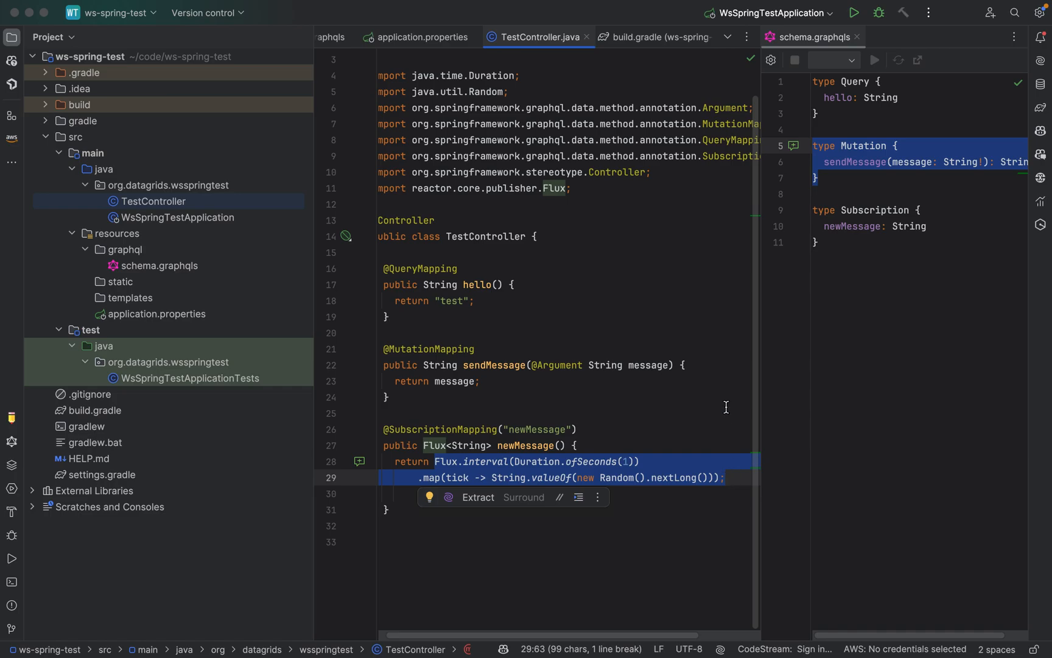
pyautogui.click(602, 433)
# Step: Open application.properties from the Project tree resources
pyautogui.press('Down')
pyautogui.press('Down')
pyautogui.press('Down')
pyautogui.press('Down')
pyautogui.press('Down')
pyautogui.press('Down')
pyautogui.press('Down')
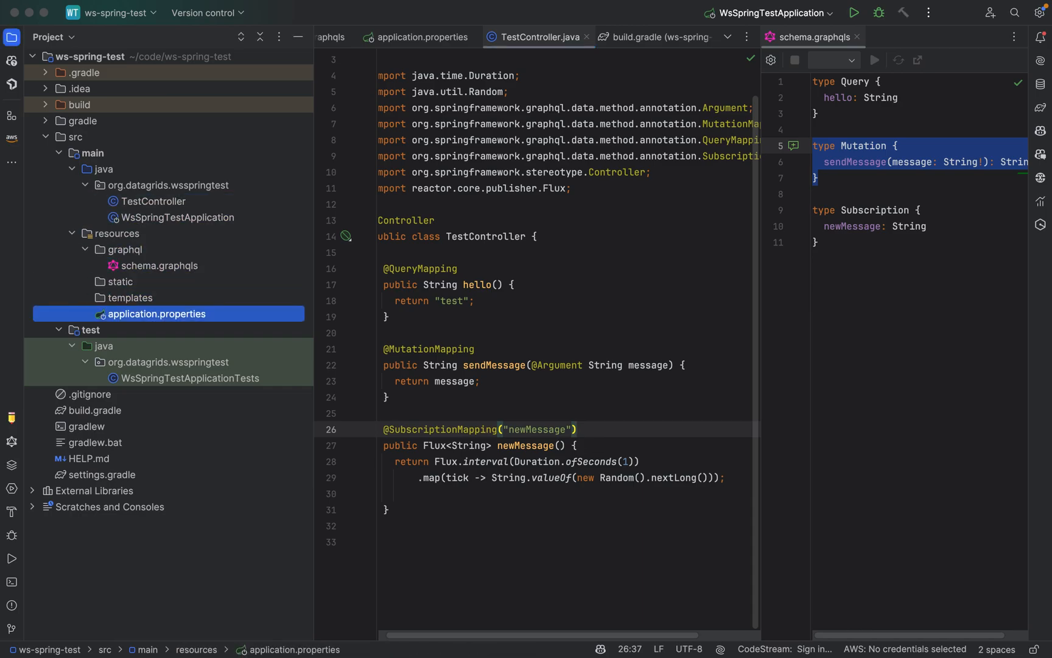
pyautogui.press('Up')
pyautogui.press('Up')
pyautogui.press('Up')
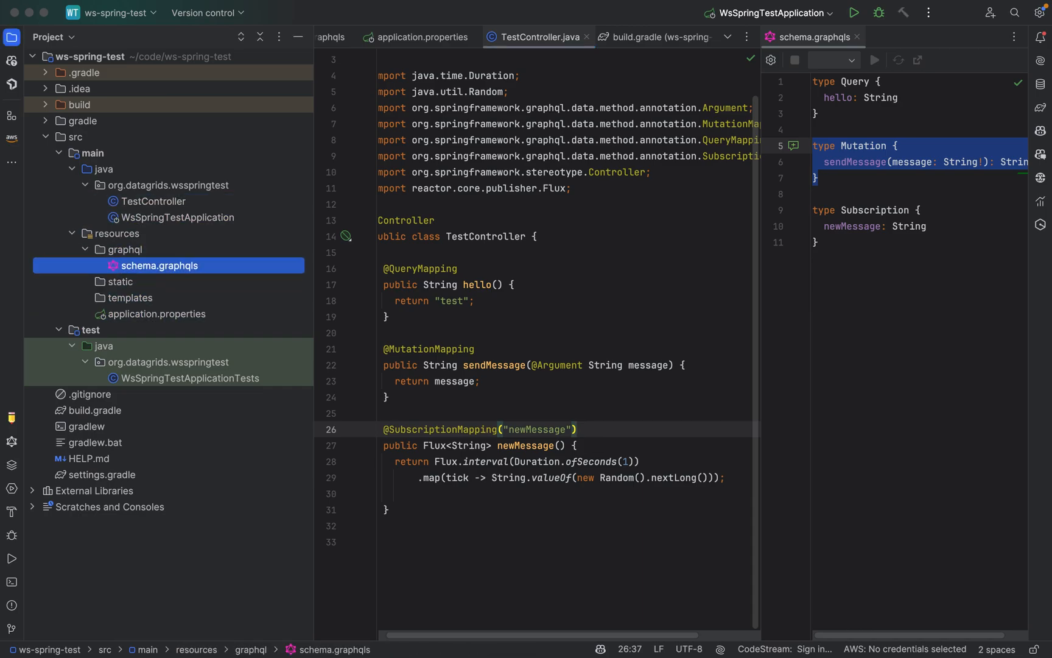
pyautogui.press('Down')
pyautogui.press('Down')
pyautogui.press('Down')
pyautogui.press('Return')
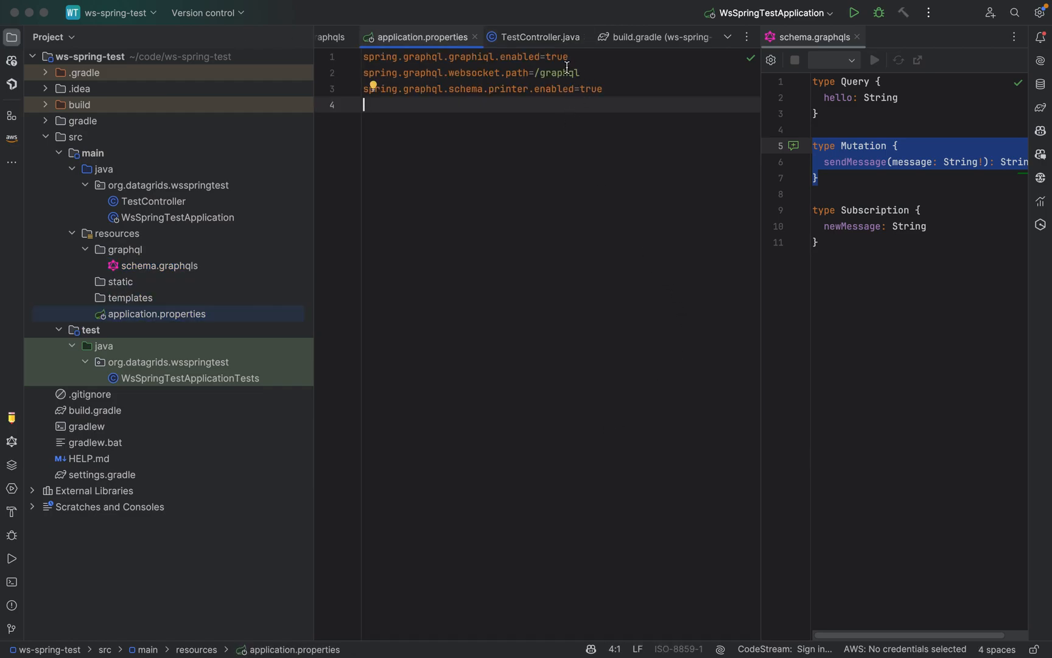
# Step: Review the /graphql websocket path and GraphiQL enabled properties, then start the app in debug mode
pyautogui.moveTo(609, 74); pyautogui.dragTo(362, 72)
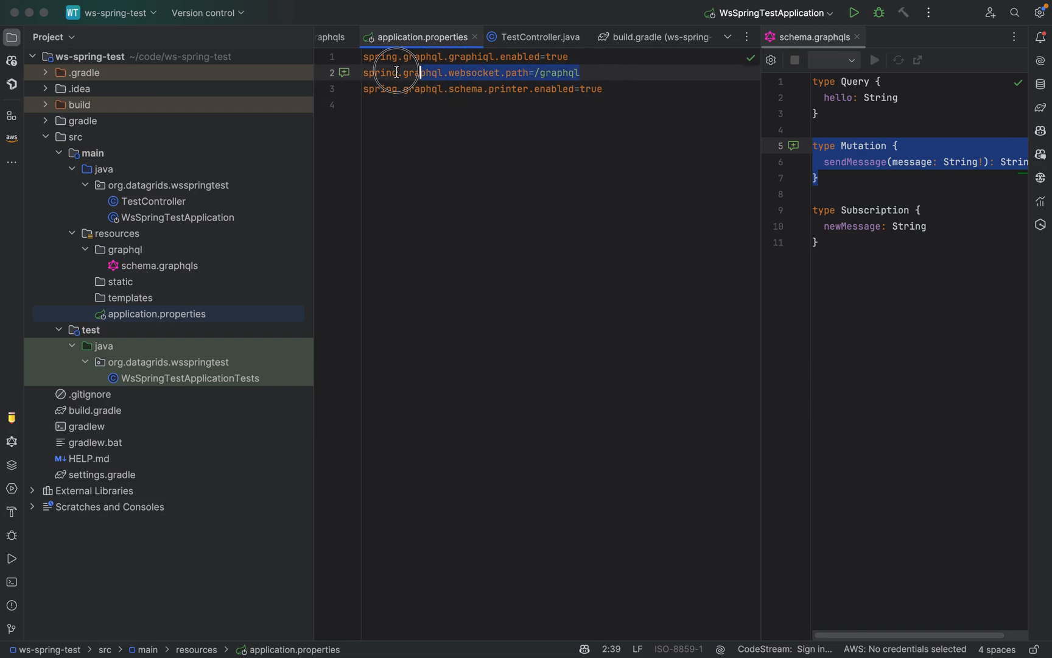
pyautogui.click(486, 89)
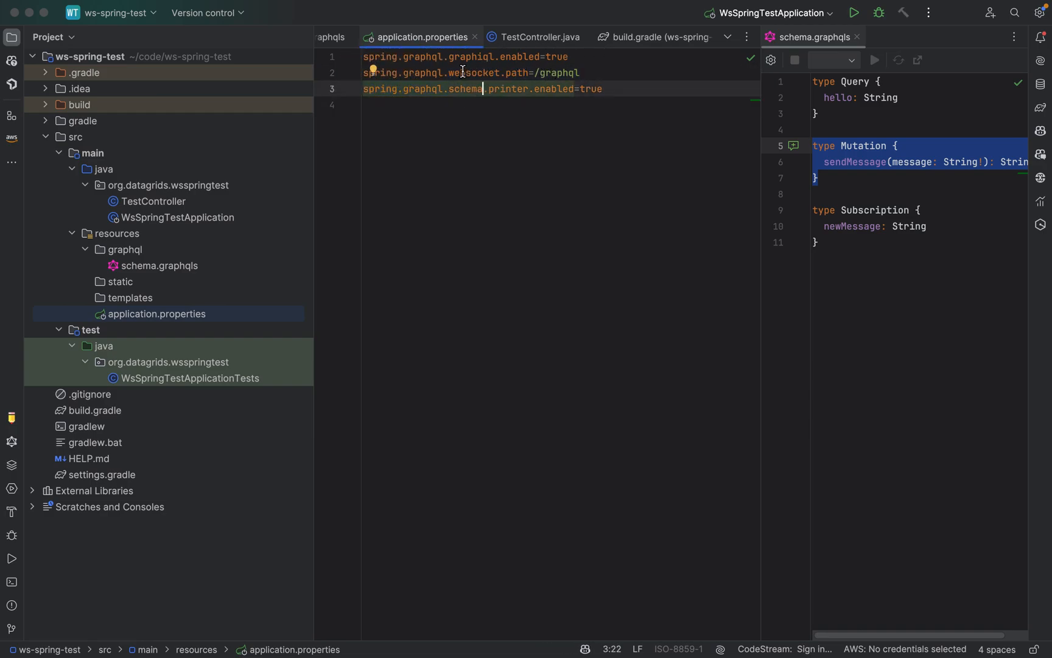
pyautogui.moveTo(586, 74); pyautogui.dragTo(365, 73)
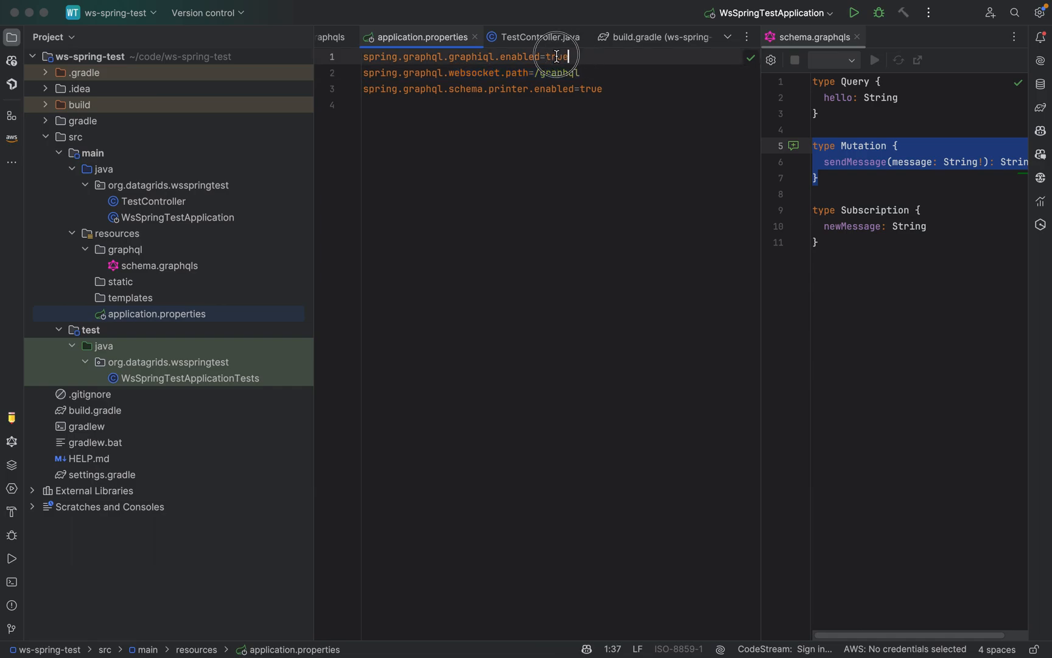
pyautogui.moveTo(569, 57); pyautogui.dragTo(346, 56)
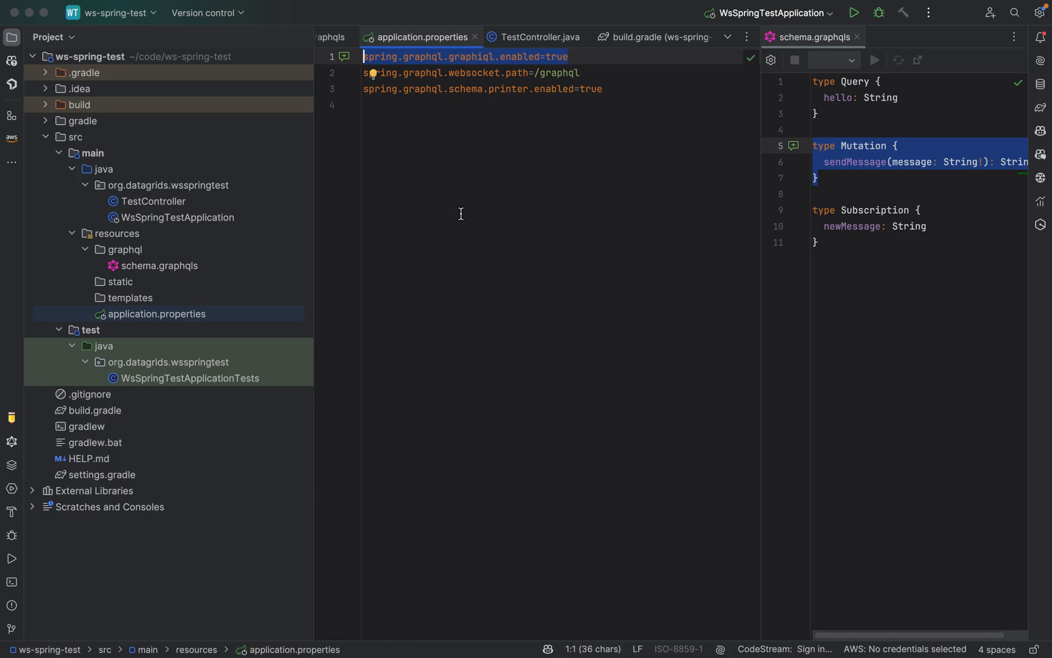
pyautogui.click(461, 214)
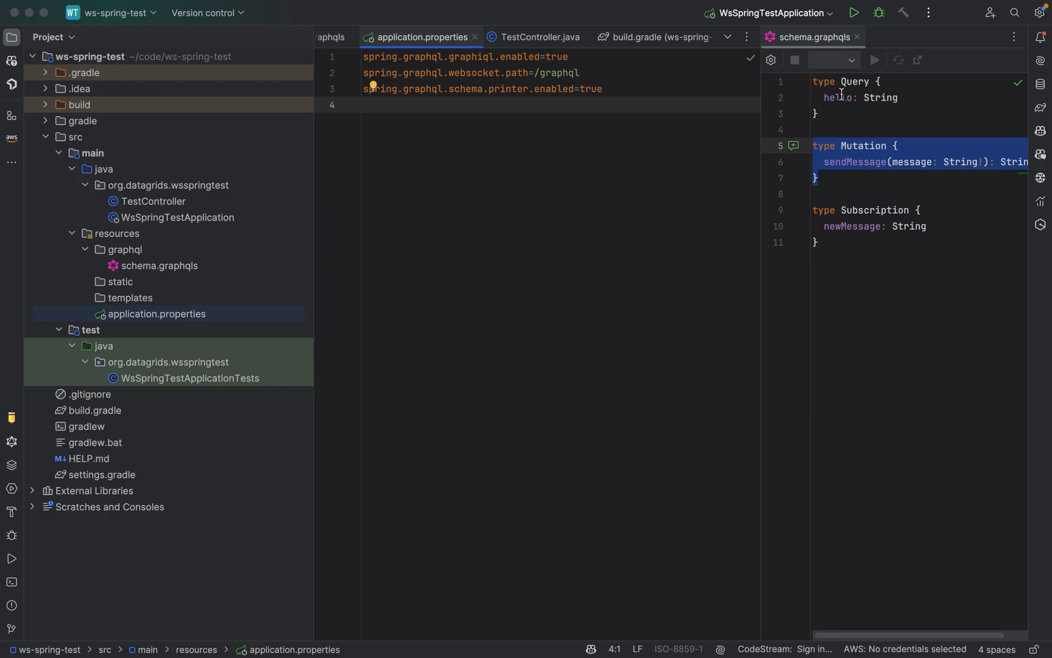
pyautogui.click(878, 18)
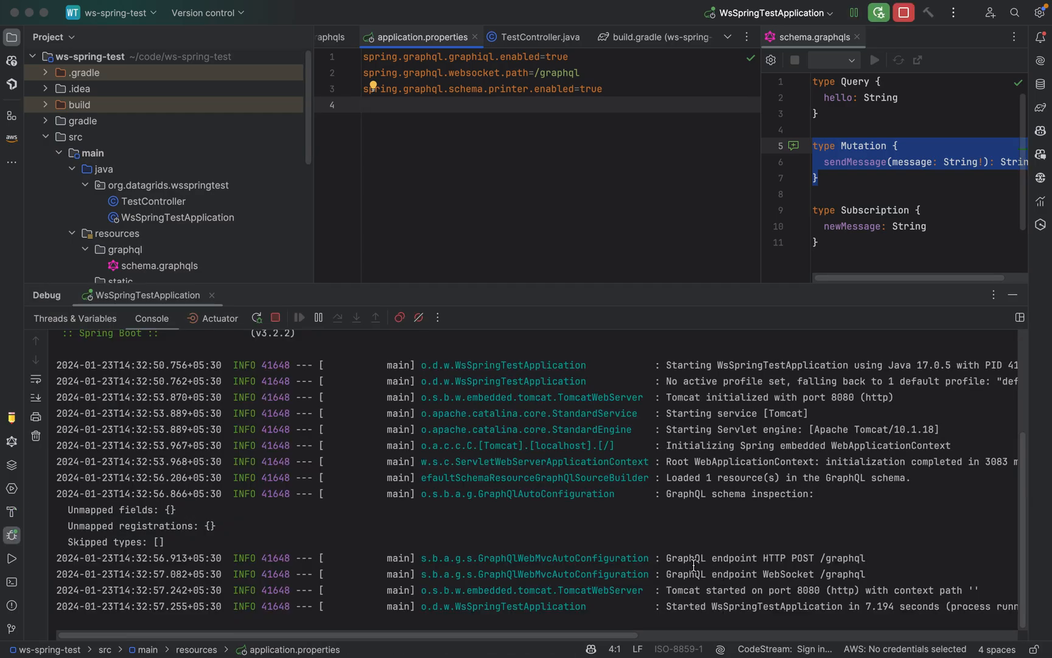
# Step: Highlight the GraphQL HTTP POST and WebSocket /graphql endpoint log lines, then switch to GraphiQL
pyautogui.moveTo(666, 559); pyautogui.dragTo(873, 560)
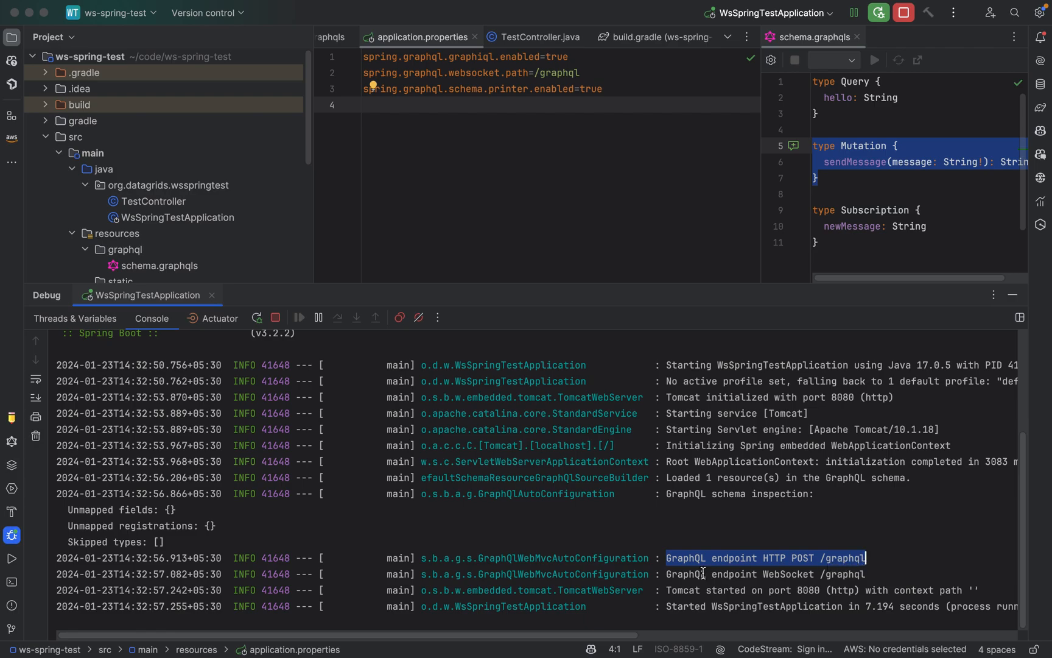
pyautogui.moveTo(665, 573); pyautogui.dragTo(866, 576)
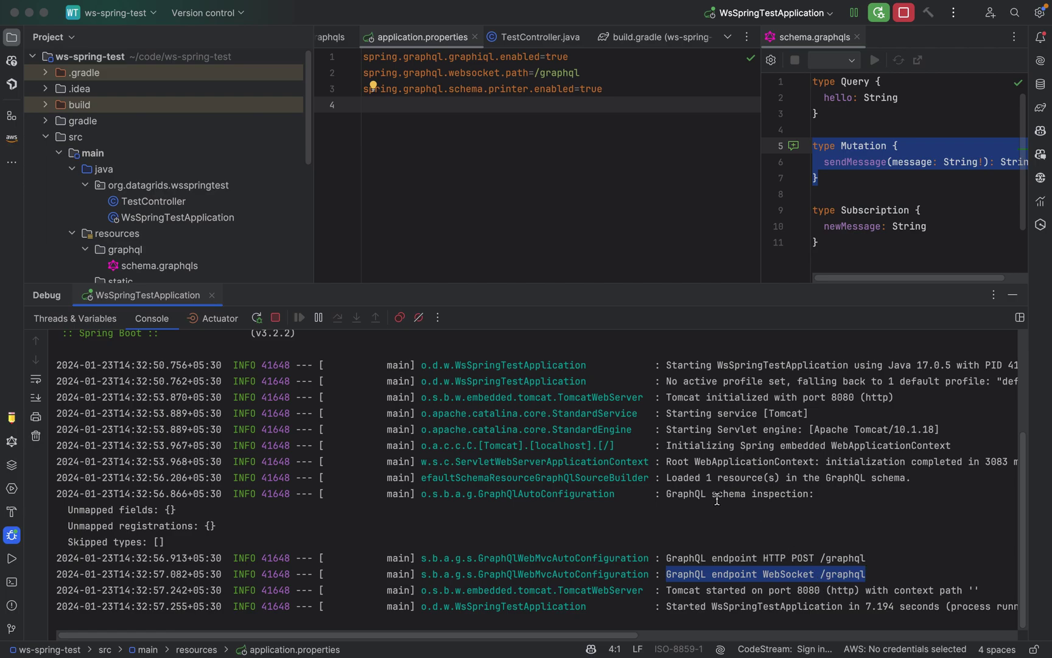
pyautogui.press('super+Tab')
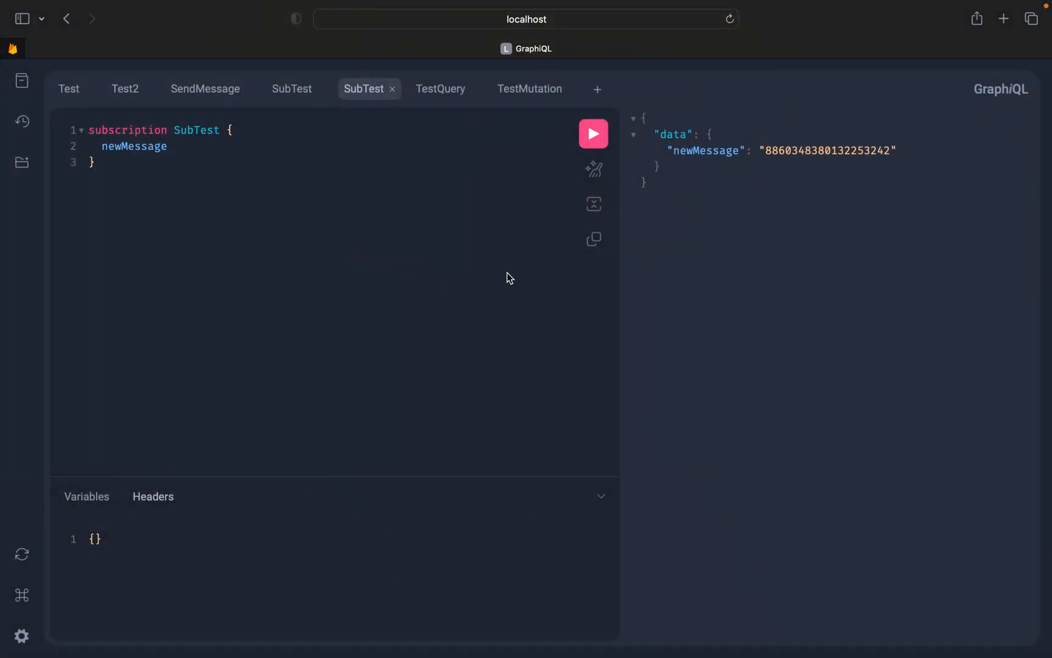
# Step: Select the TestQuery query in GraphiQL and compare it with TestController in the IDE
pyautogui.click(679, 300)
pyautogui.click(447, 94)
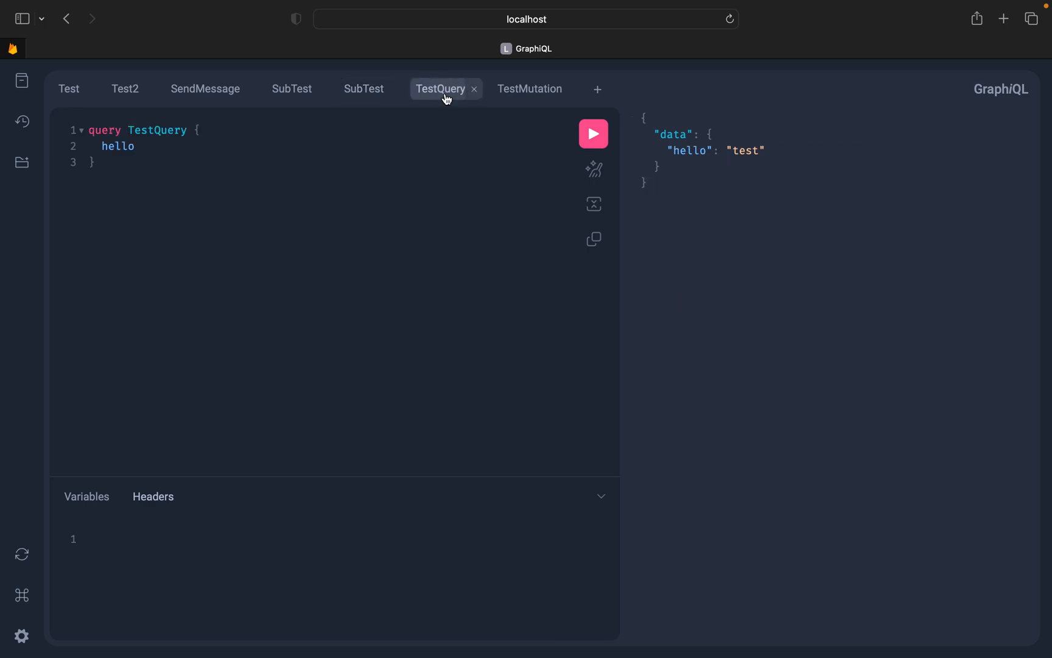
pyautogui.moveTo(280, 201); pyautogui.dragTo(87, 107)
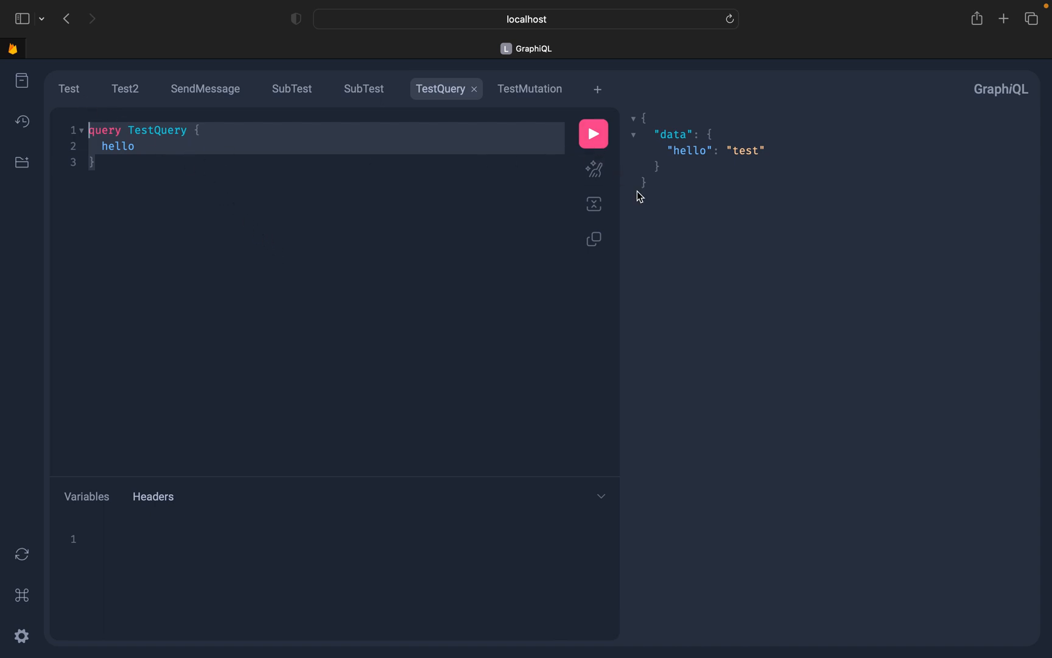
pyautogui.press('super+Tab')
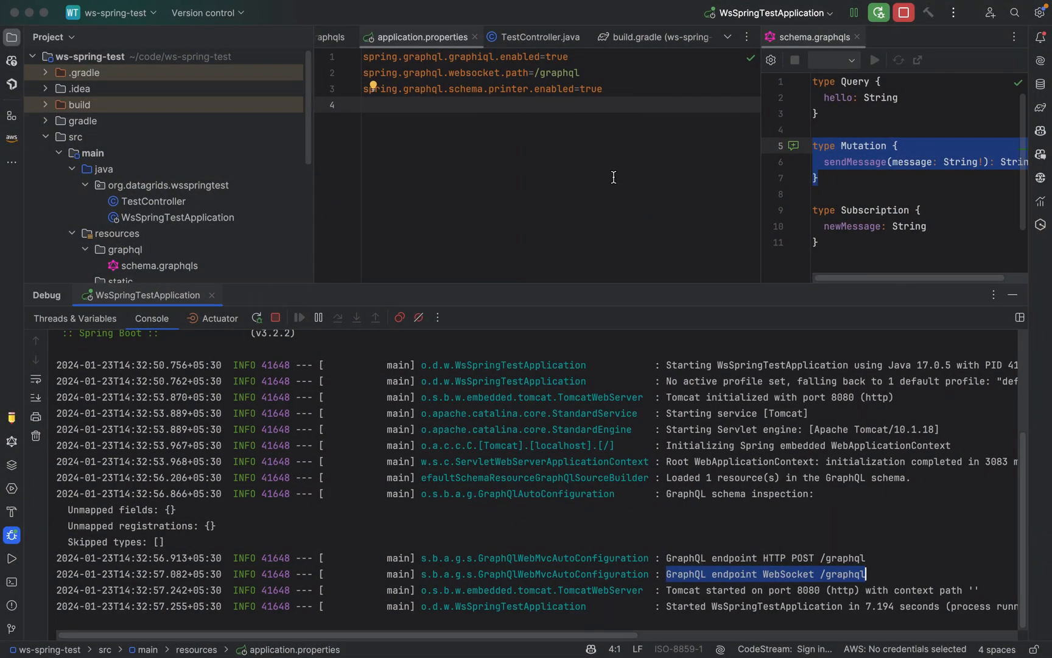
pyautogui.scroll(2, 519, 38)
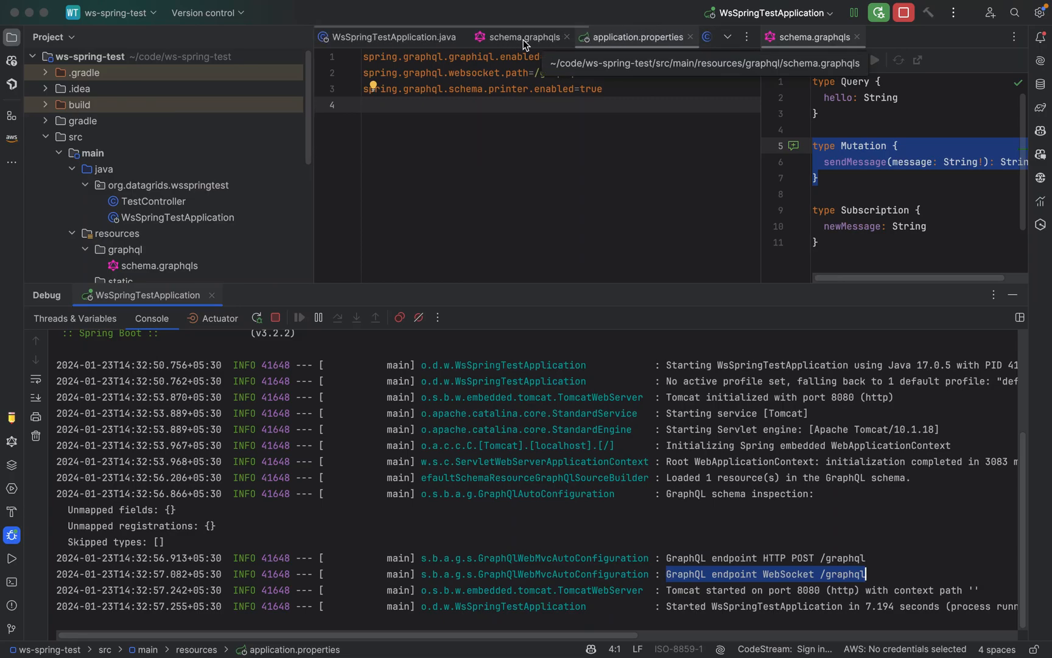
pyautogui.scroll(-2, 523, 40)
pyautogui.click(549, 38)
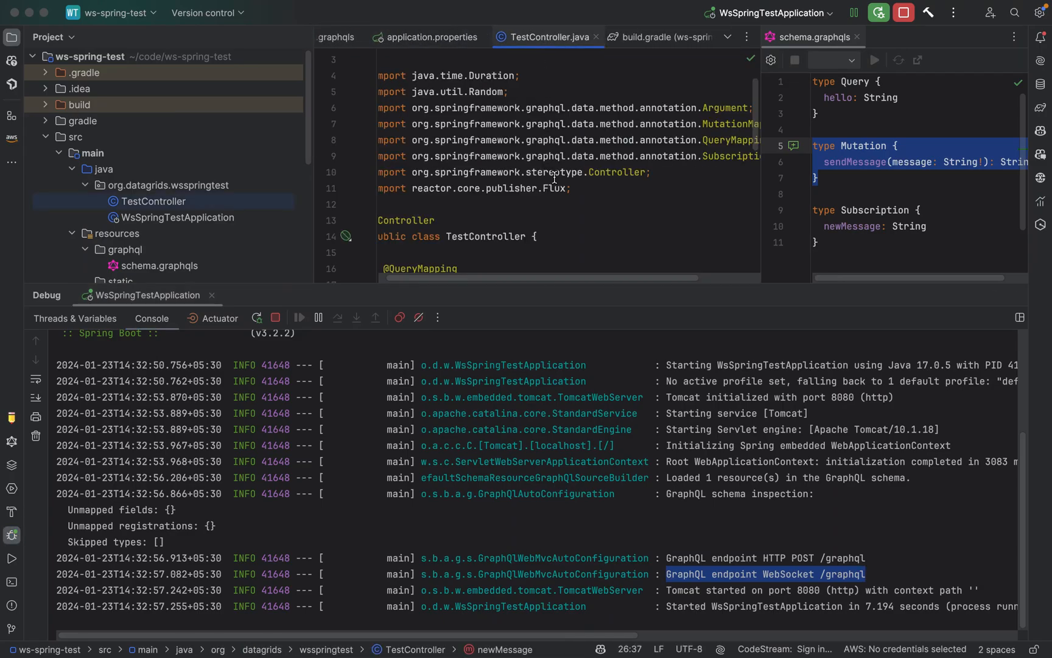
pyautogui.scroll(-3, 554, 178)
pyautogui.press('super+Tab')
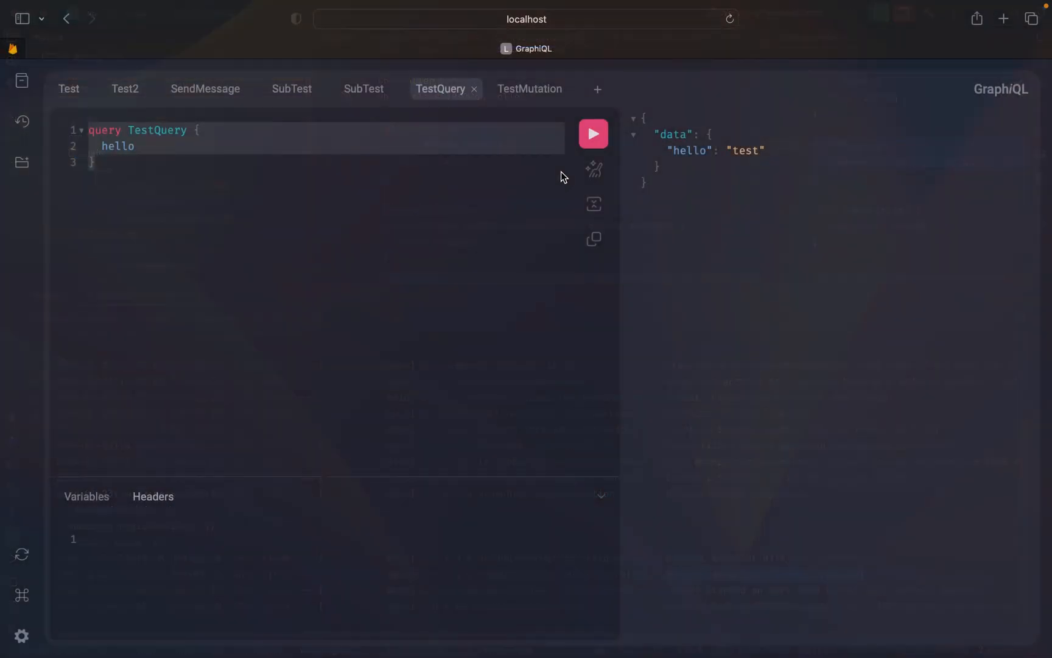
# Step: Run the TestQuery hello query returning "test", then move to the TestMutation tab
pyautogui.click(592, 134)
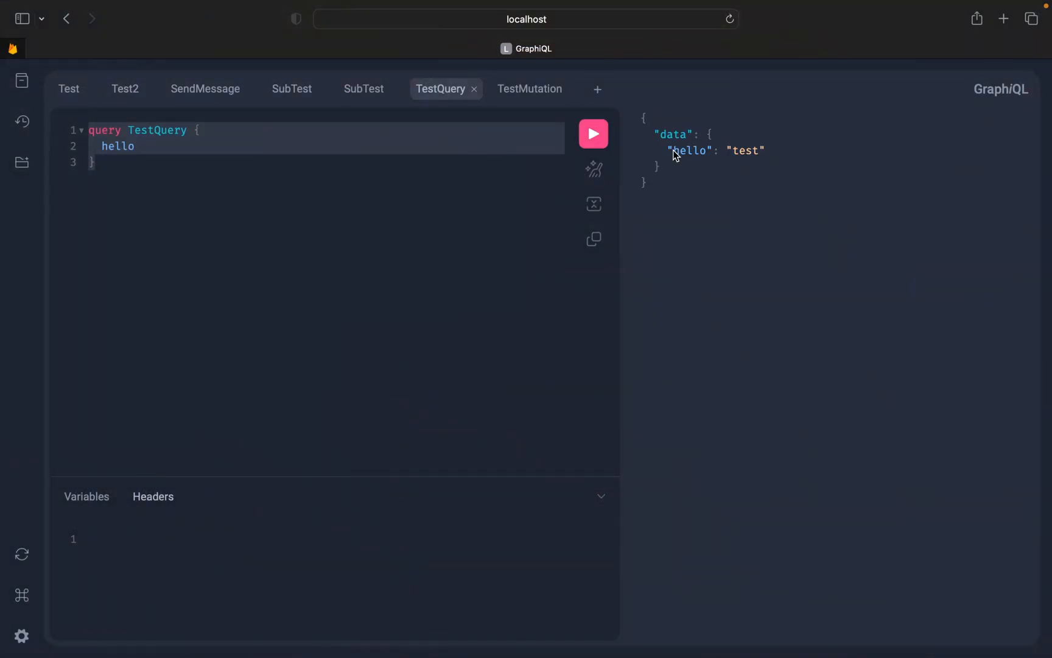
pyautogui.press('super+Tab')
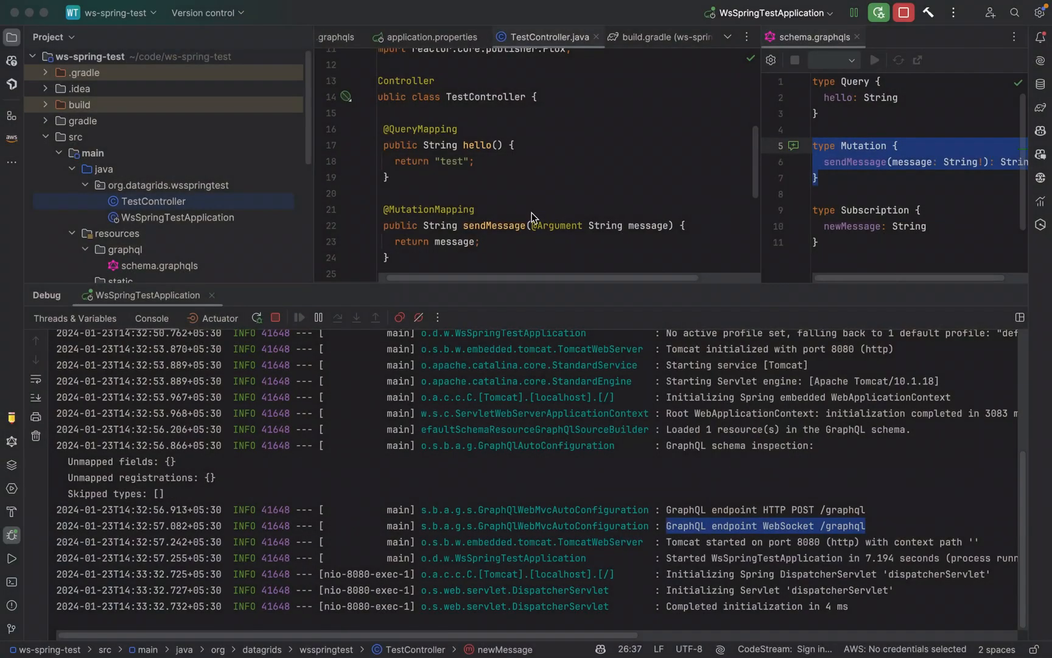
pyautogui.scroll(-2, 515, 189)
pyautogui.scroll(-2, 515, 188)
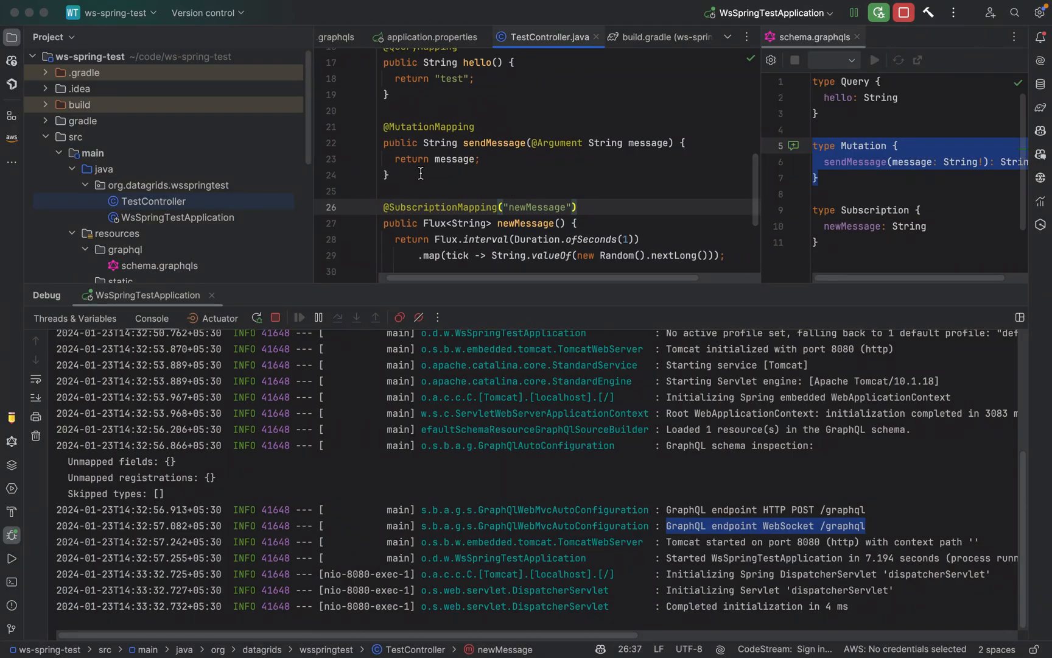
pyautogui.press('super+Tab')
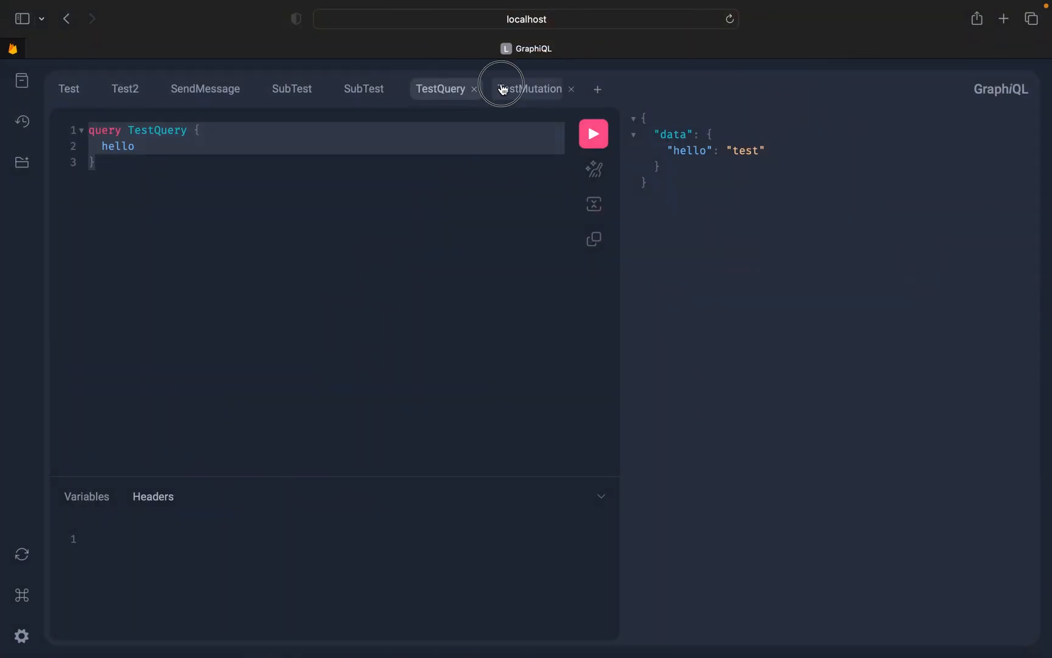
pyautogui.click(500, 87)
# Step: Edit the sendMessage message to "Hello world, new" and run the mutation so the response echoes it
pyautogui.moveTo(200, 169); pyautogui.dragTo(78, 126)
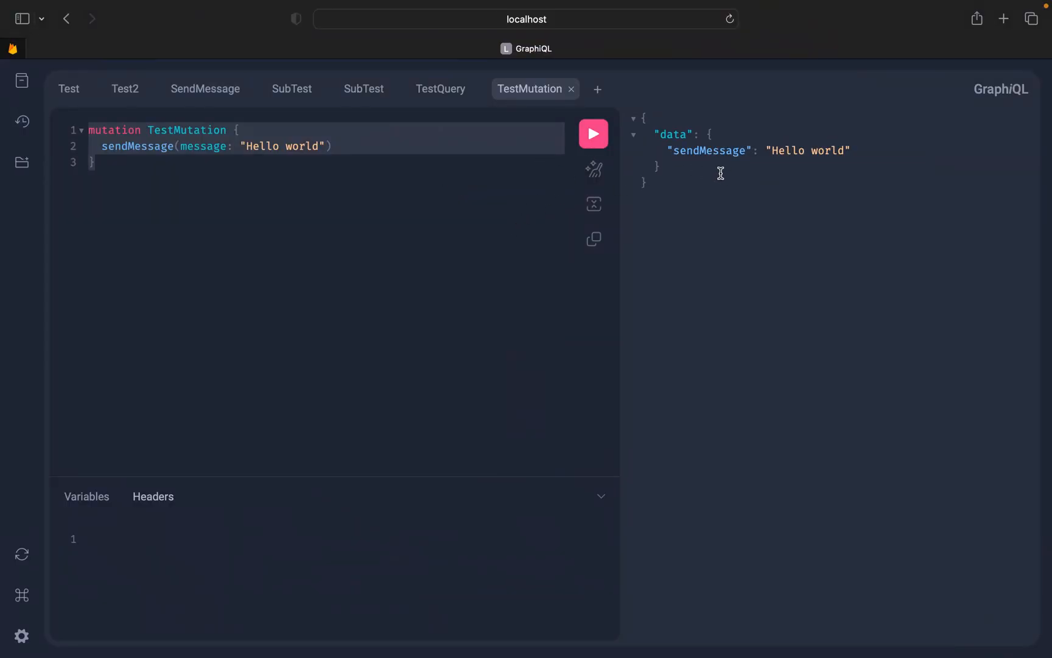
pyautogui.scroll(-2, 558, 238)
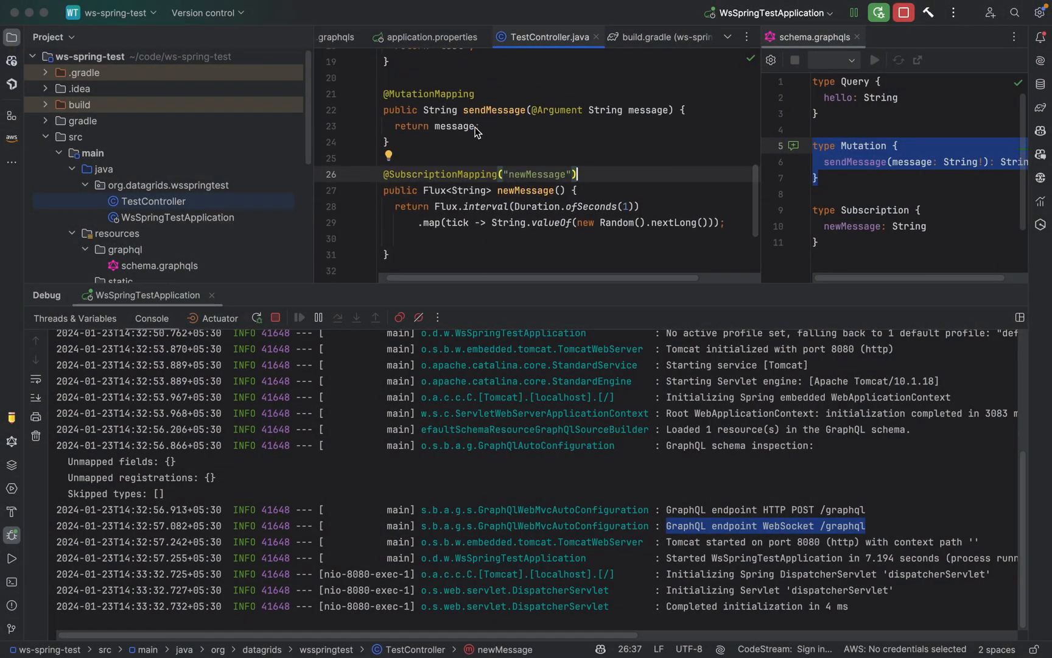
pyautogui.click(422, 142)
pyautogui.hotkey('shift', 'Up')
pyautogui.hotkey('shift', 'Up')
pyautogui.hotkey('shift', 'Up')
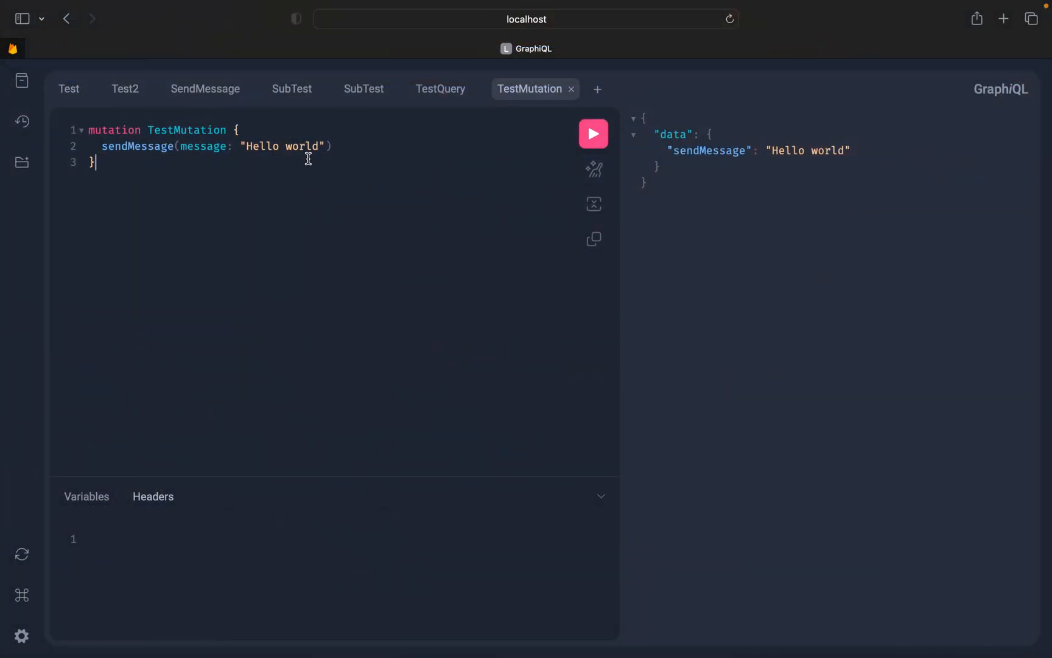
pyautogui.click(326, 147)
pyautogui.write(', new')
pyautogui.click(593, 135)
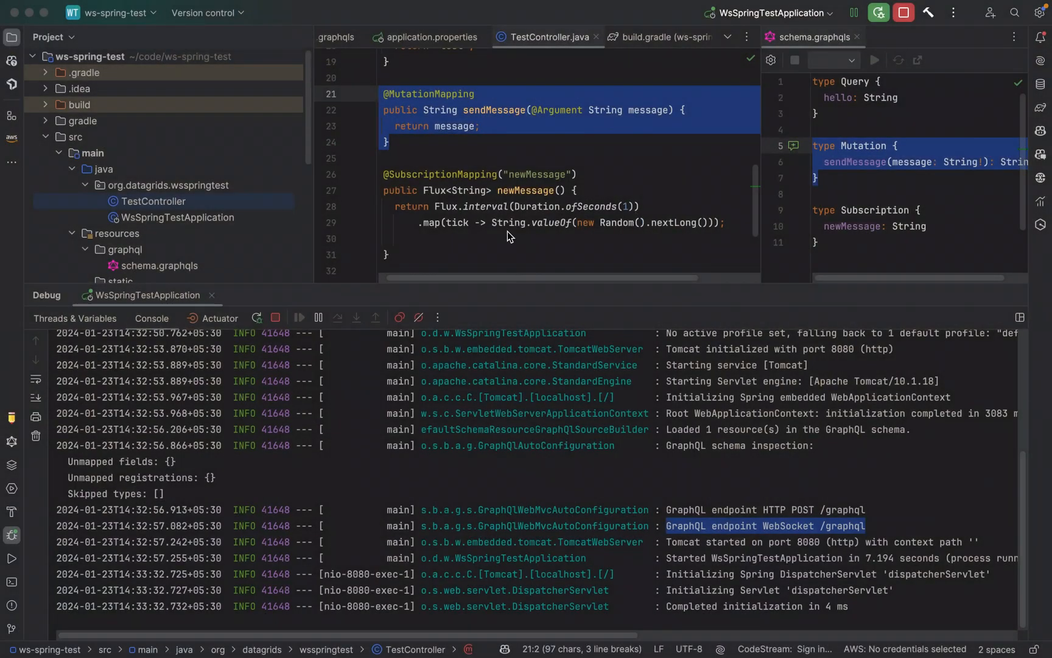
pyautogui.scroll(-3, 417, 145)
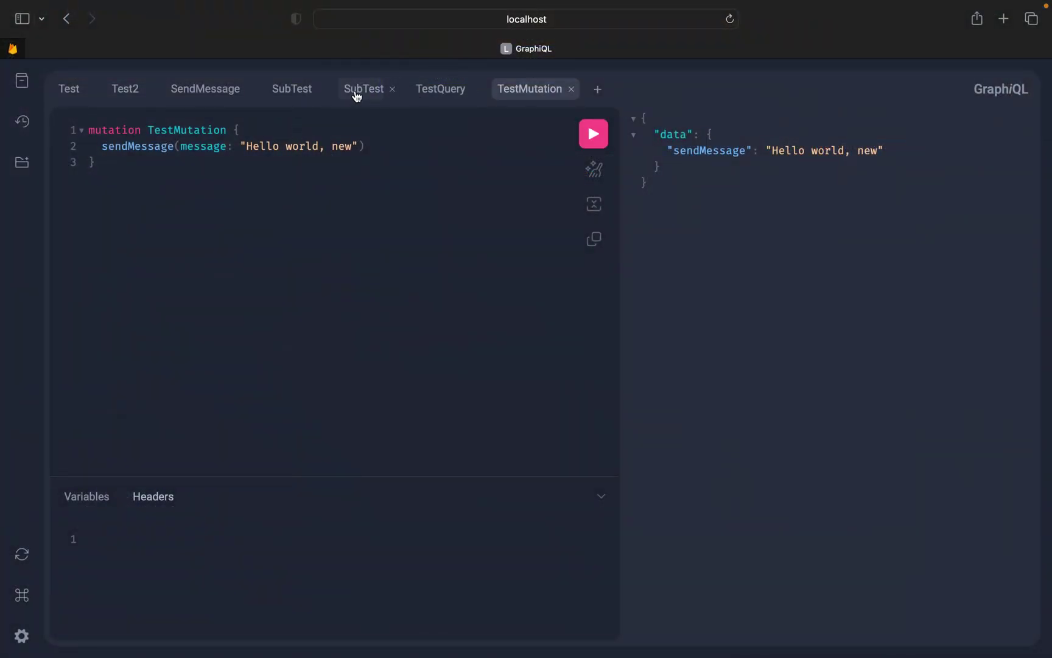
# Step: Select the SubTest subscription and run it to stream random newMessage values
pyautogui.click(357, 96)
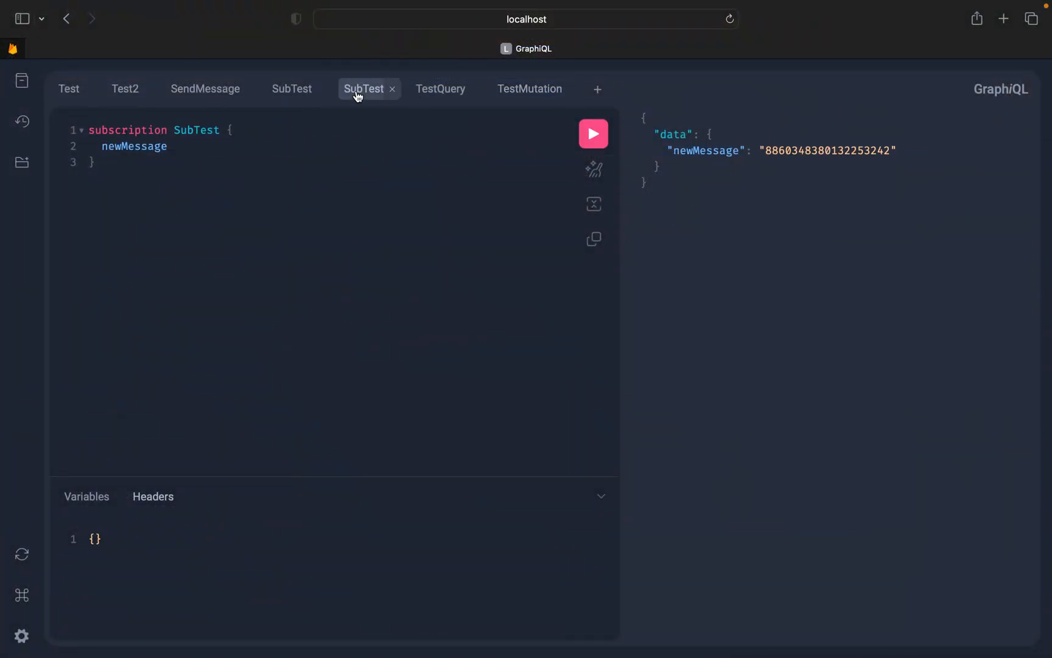
pyautogui.click(186, 209)
pyautogui.moveTo(185, 208); pyautogui.dragTo(87, 126)
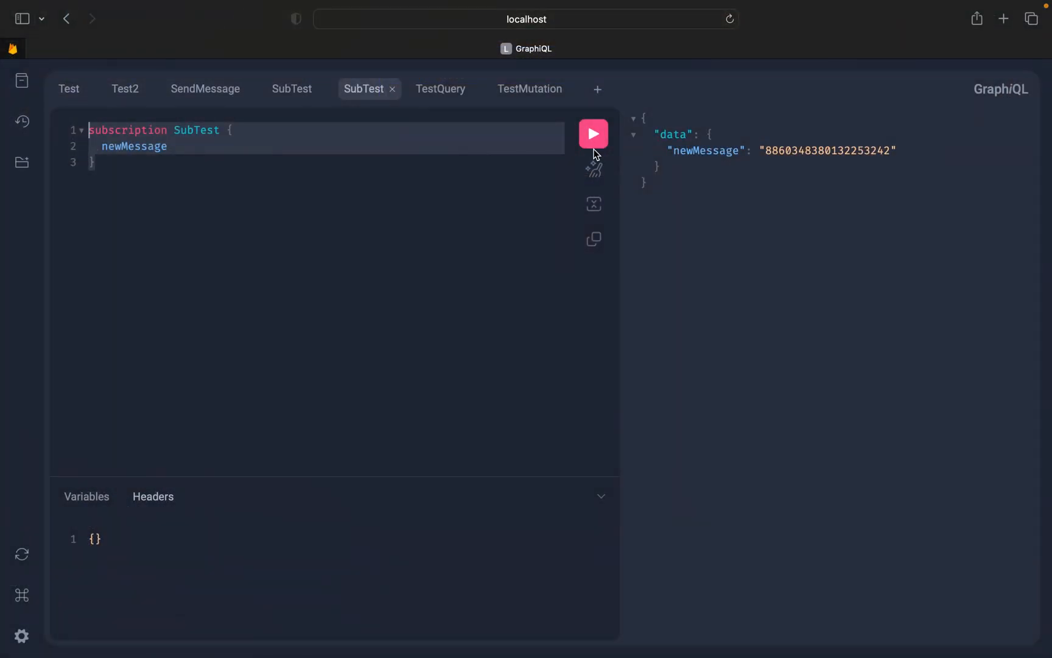
pyautogui.click(594, 138)
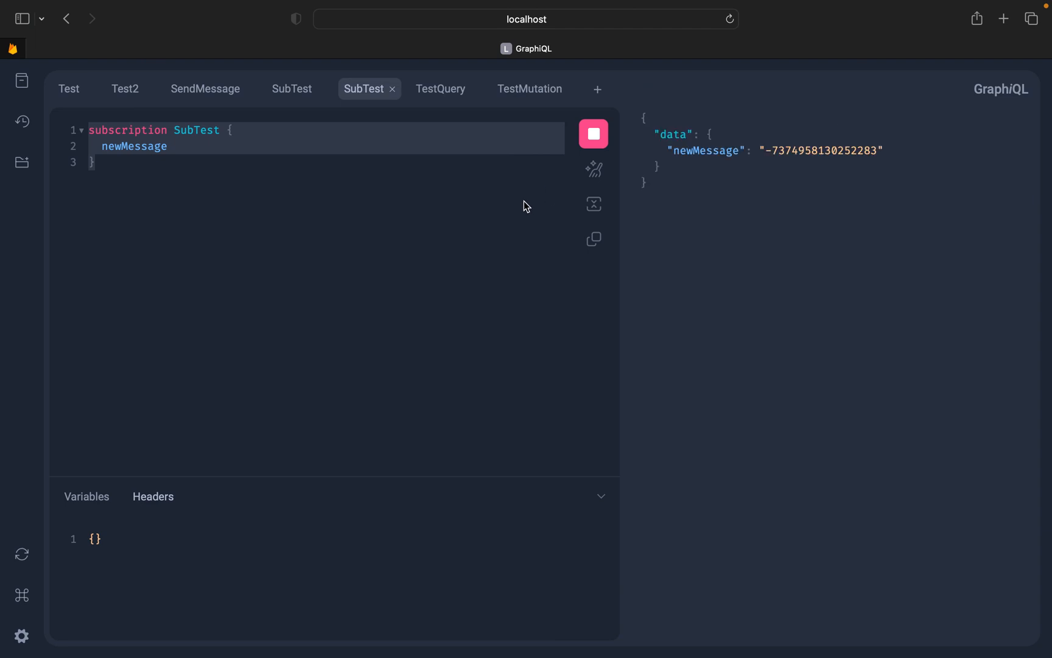